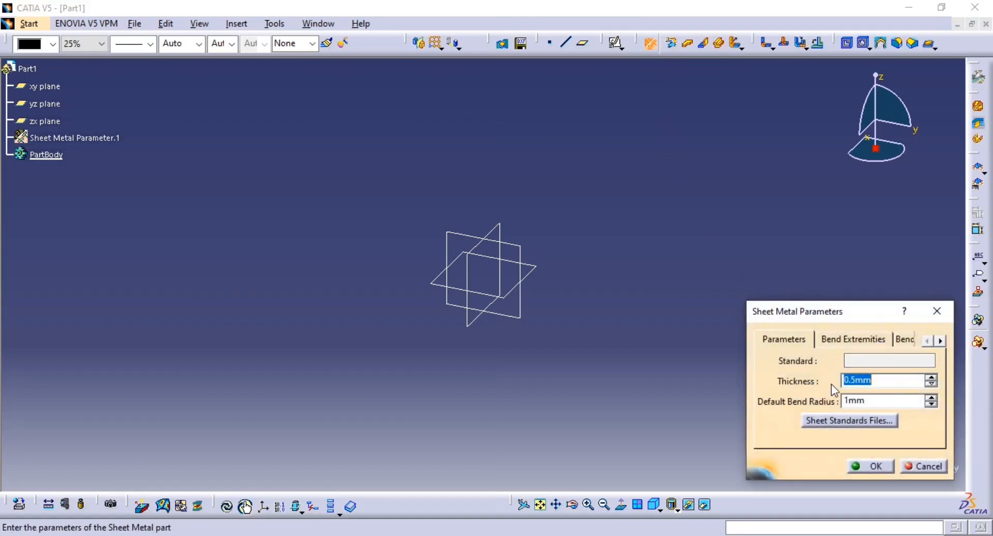
Check the sheet thickness in the reference drawing and accept the sheet metal parameters with 0.5 mm thickness and 1 mm default bend radius
key("alt+Tab")
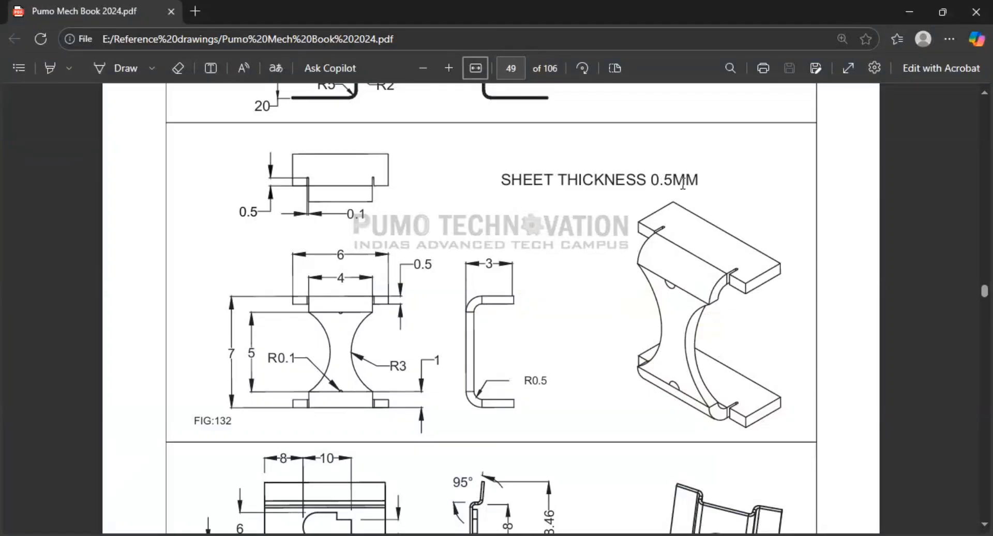
key("alt+Tab")
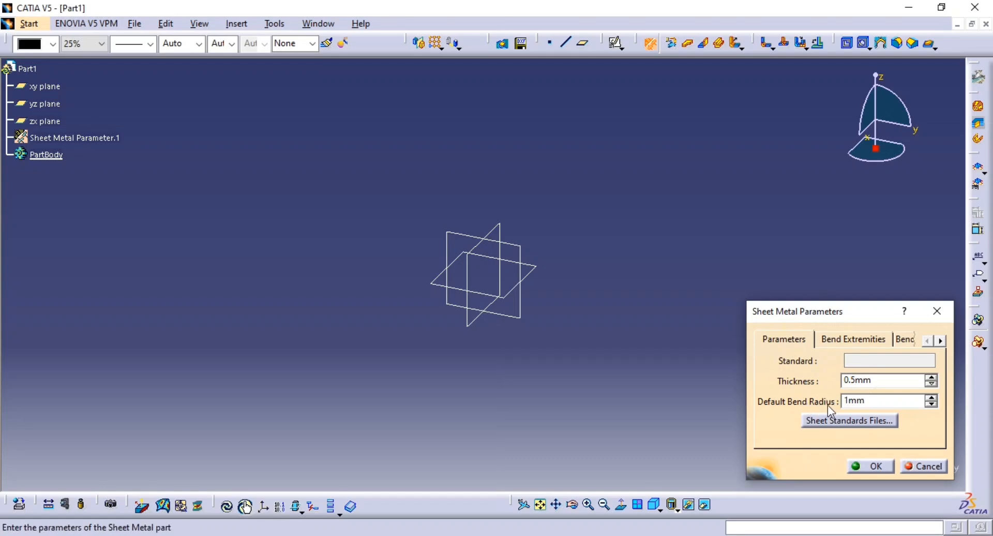
left_click(869, 466)
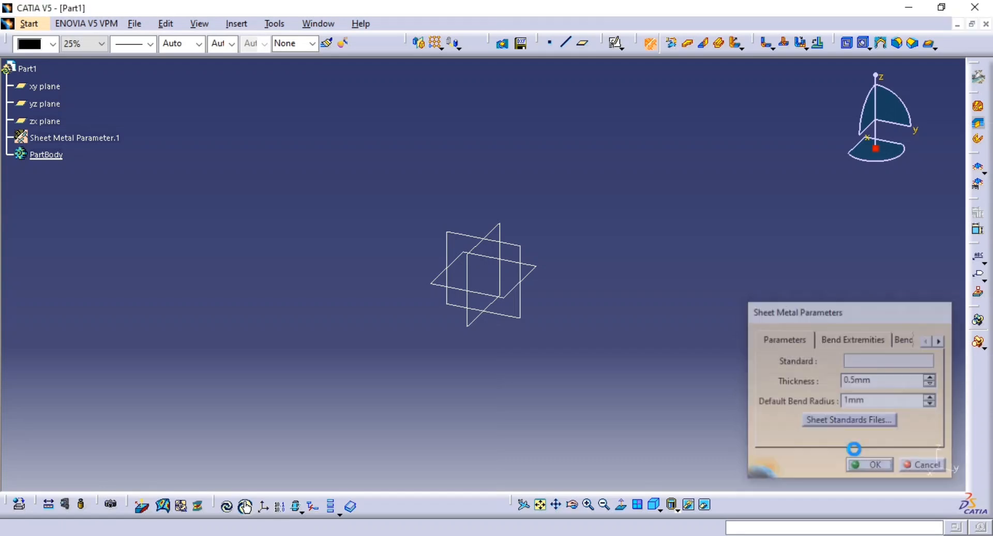
Start a positioned sketch on the yz plane and draw a rectangle about 14.6 mm wide, centred on the origin
left_click(615, 43)
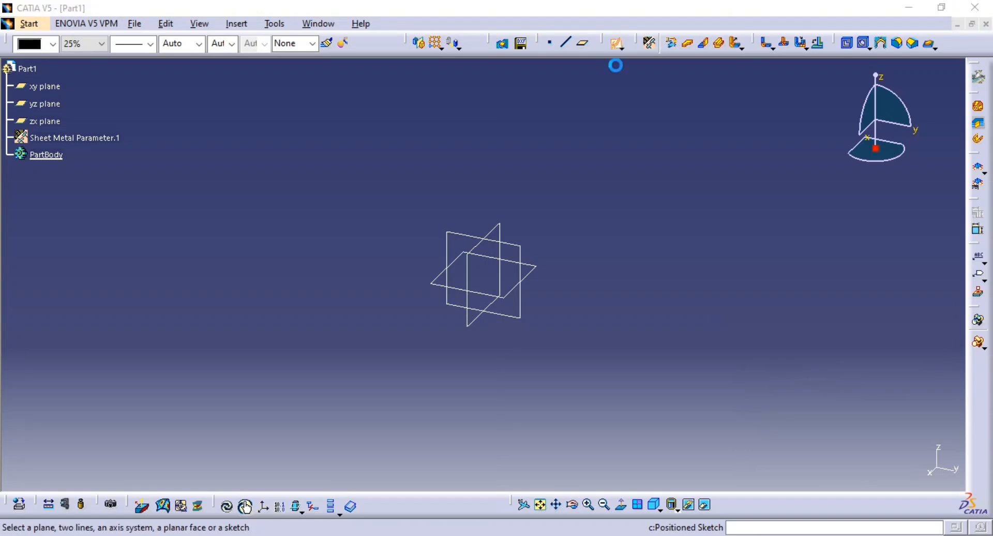
left_click(528, 319)
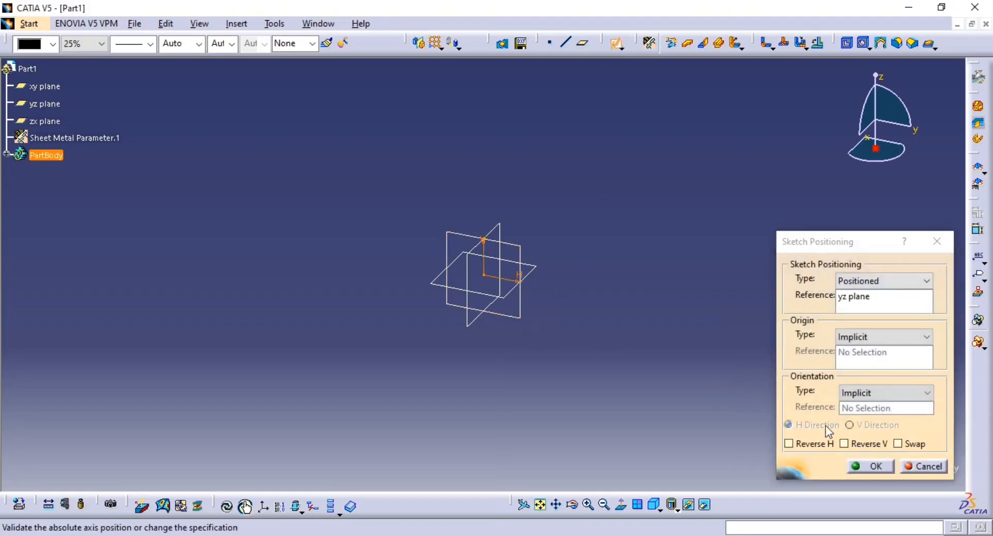
left_click(871, 466)
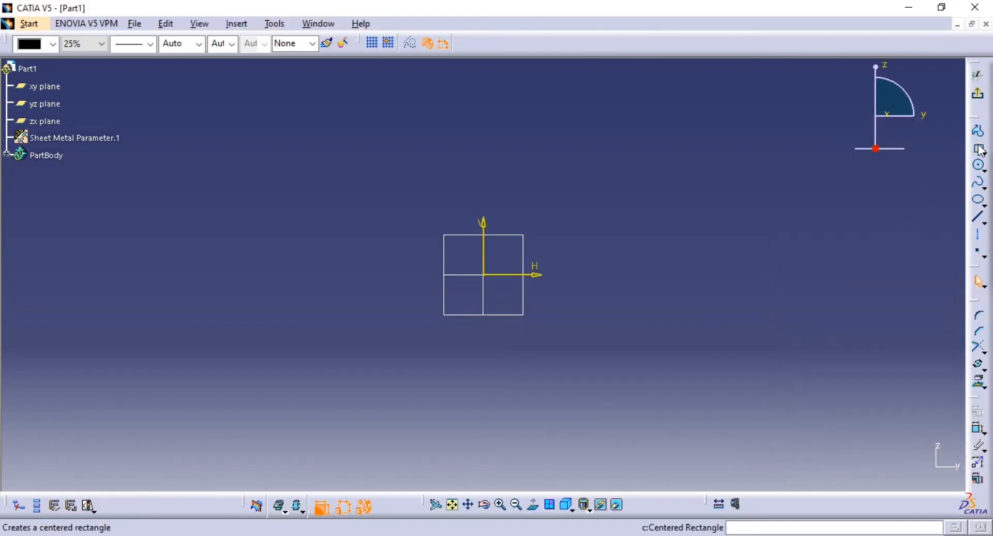
left_click(979, 150)
left_click(484, 275)
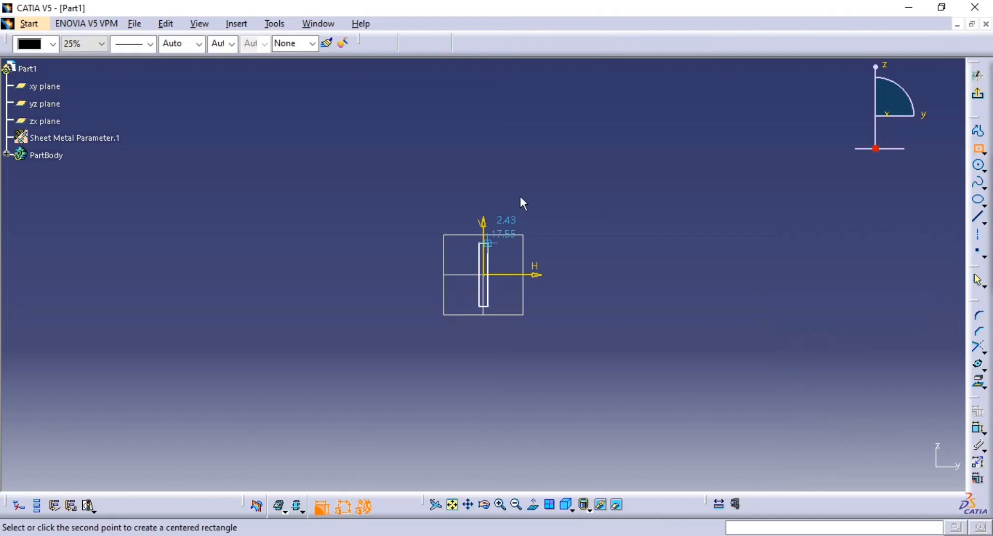
left_click(497, 249)
Dimension the rectangle's height between its two horizontal sides and set it to 7 mm
left_click(978, 433)
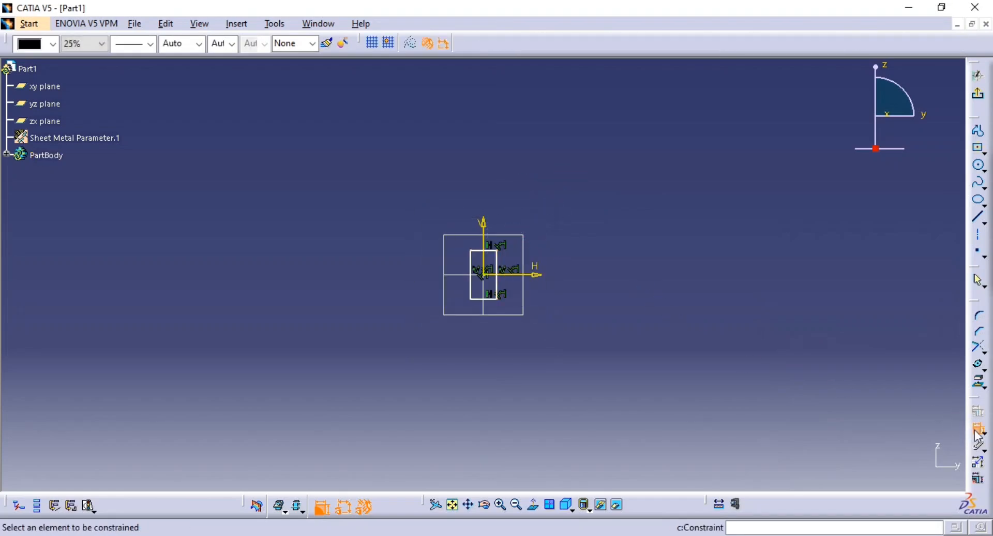
mouse_move(534, 362)
middle_mouse_down()
mouse_move(511, 141)
mouse_move(593, 200)
mouse_move(595, 212)
middle_mouse_up()
left_click(567, 240)
left_click(653, 261)
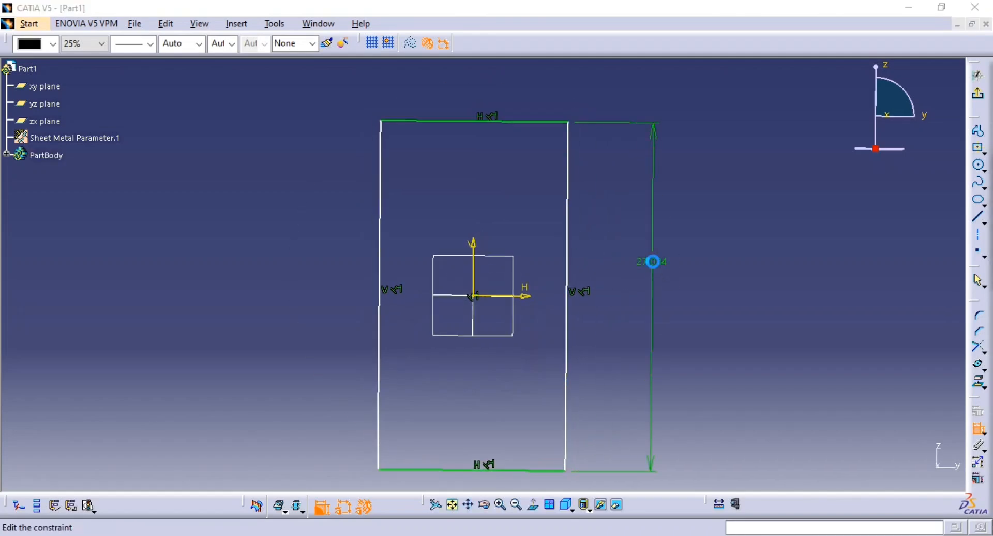
type("7")
key("Return")
Dimension the rectangle's width, set it to 4 mm, and leave the sketch
left_click(523, 252)
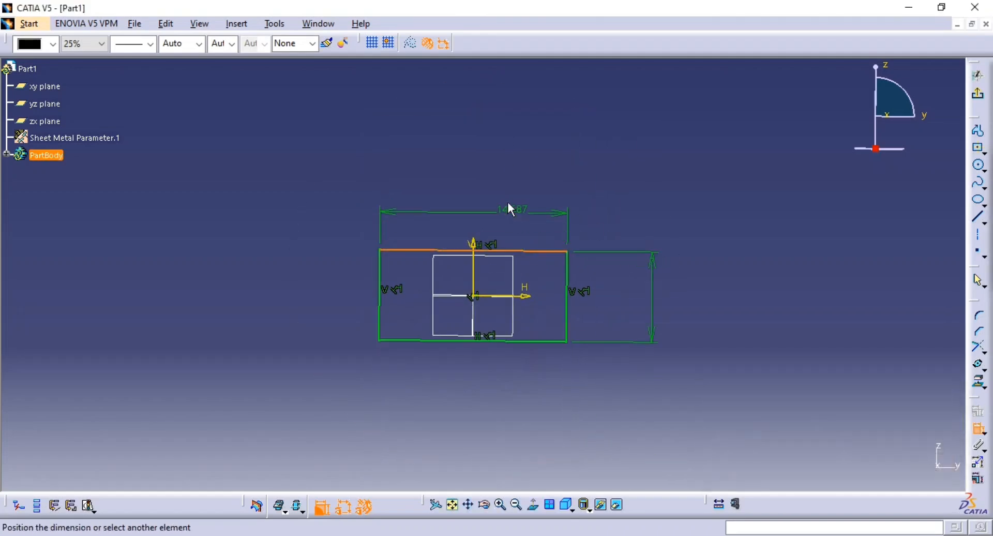
left_click(508, 203)
double_click(508, 201)
type("3")
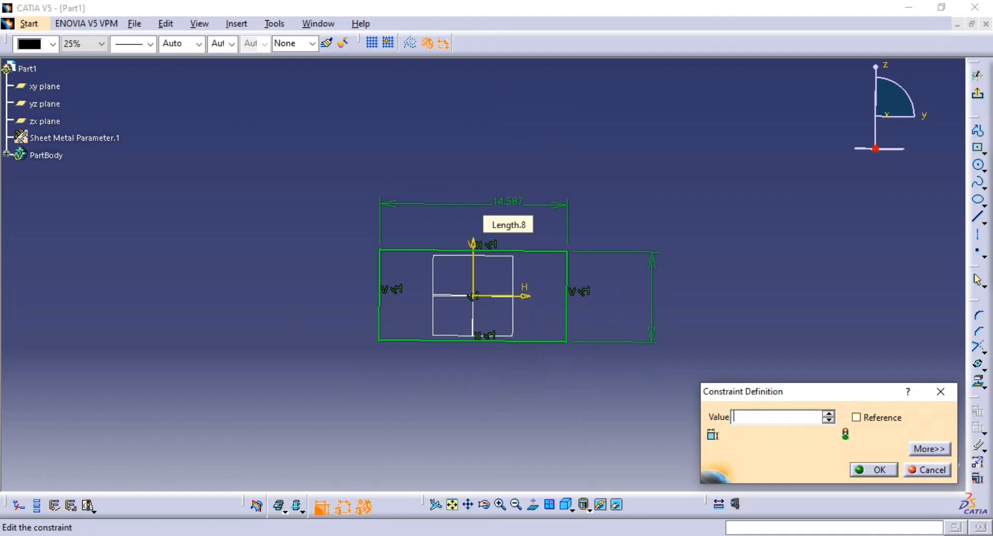
type("4")
key("Return")
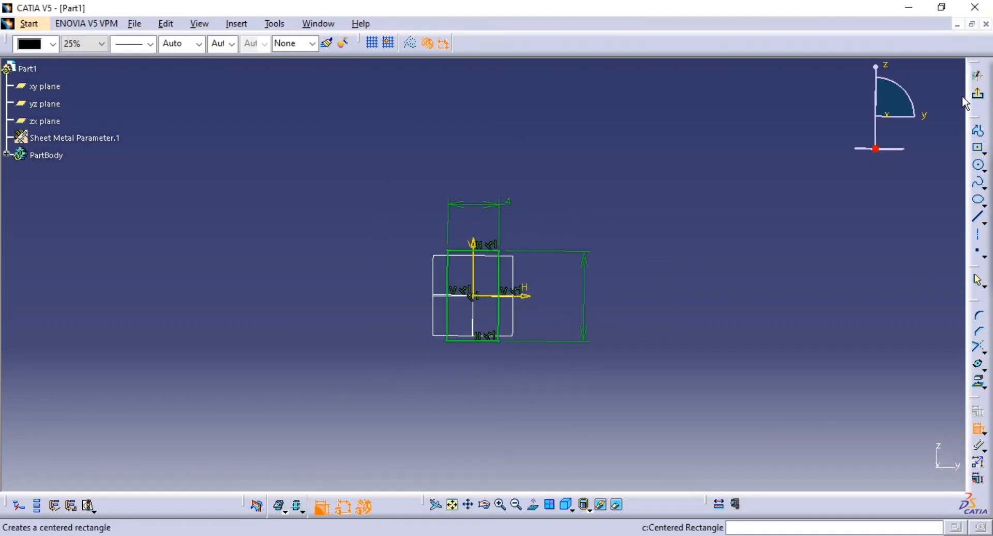
left_click(978, 93)
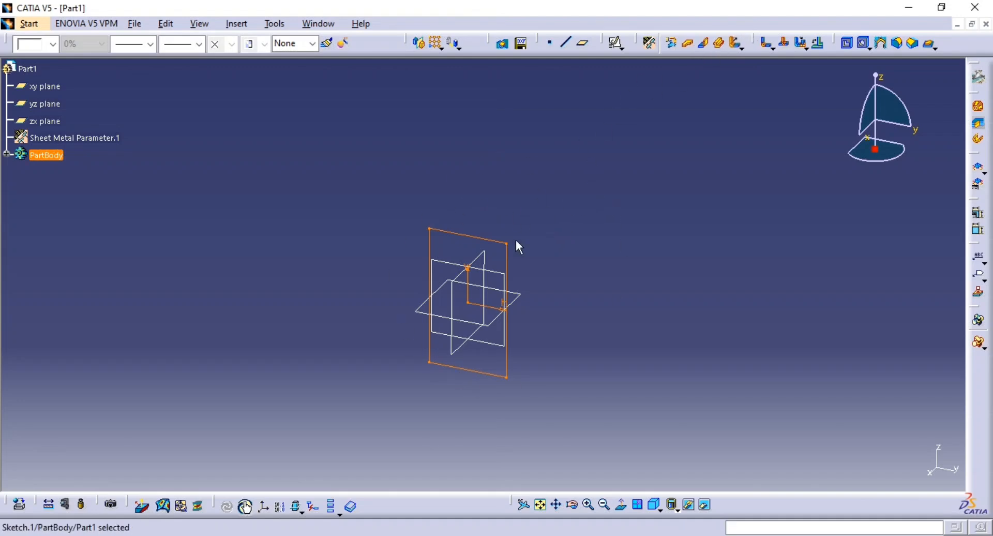
left_click(720, 43)
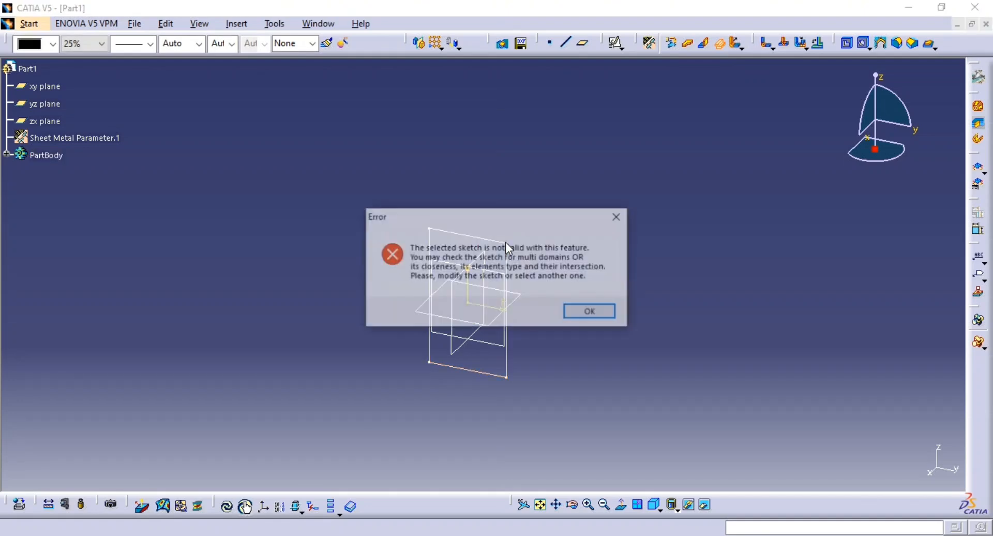
left_click(579, 313)
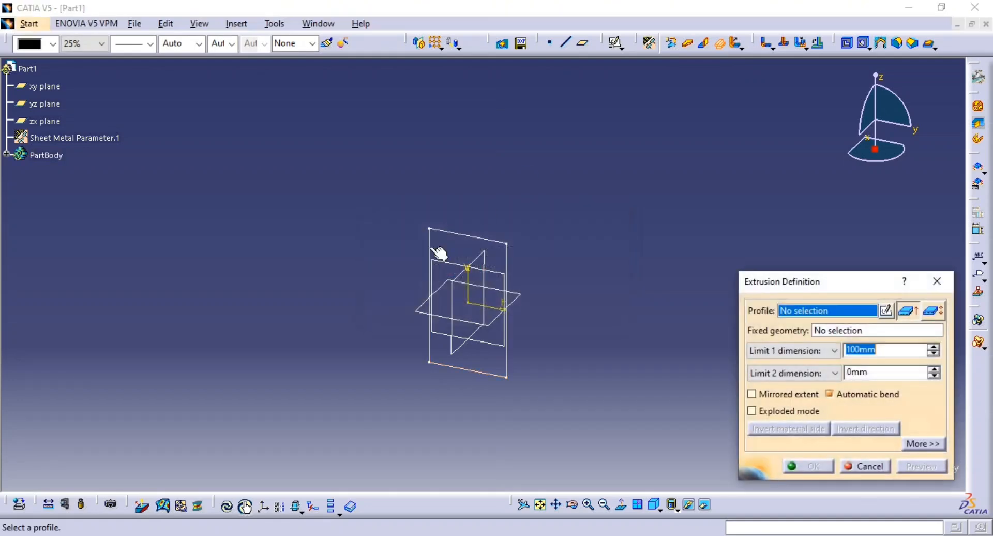
left_click(874, 466)
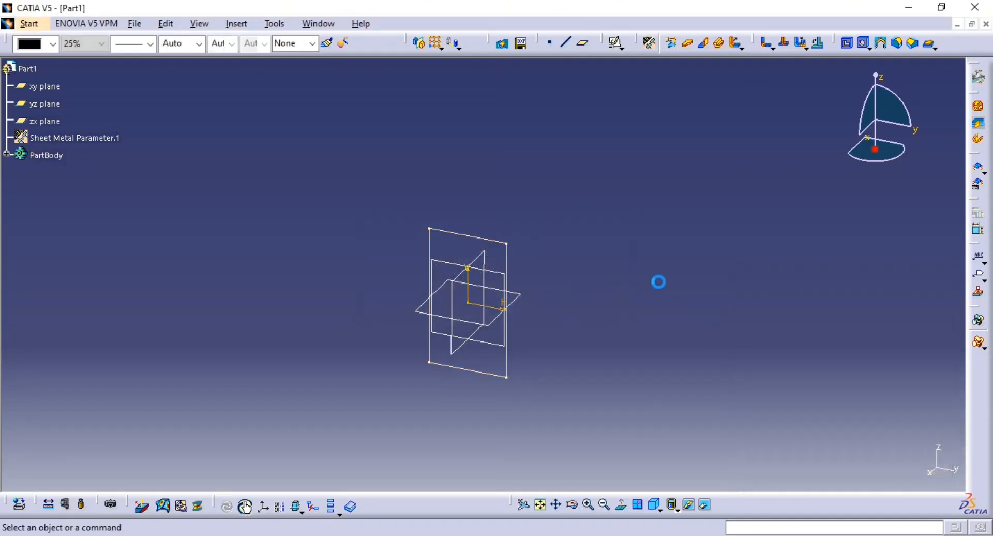
Create a Wall from the rectangle sketch with the material side inverted
left_click(690, 45)
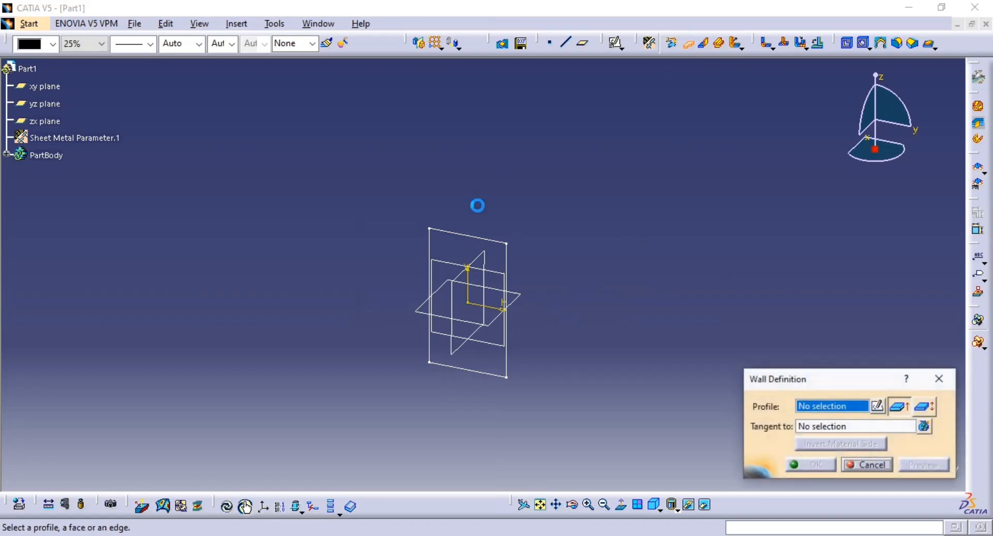
left_click(473, 235)
left_click(937, 464)
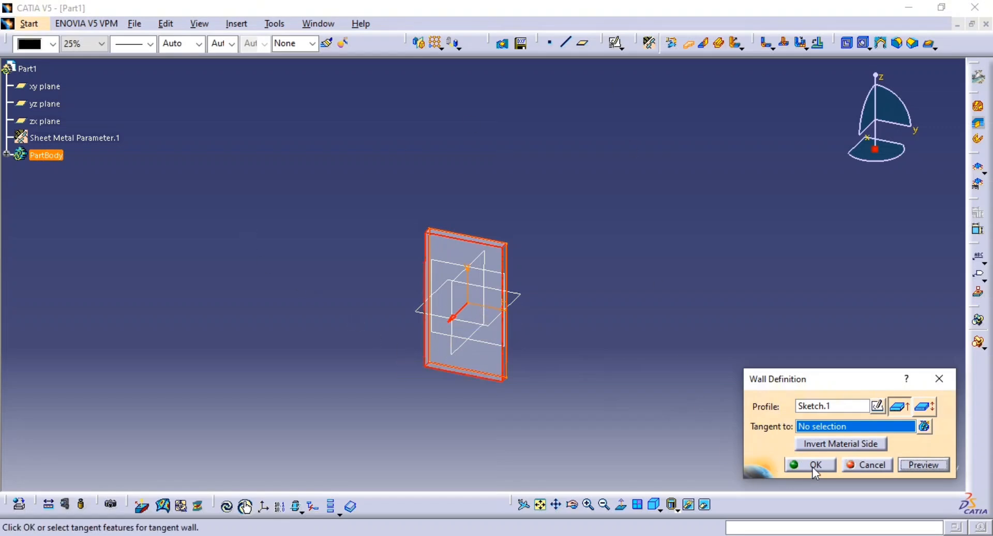
left_click(848, 444)
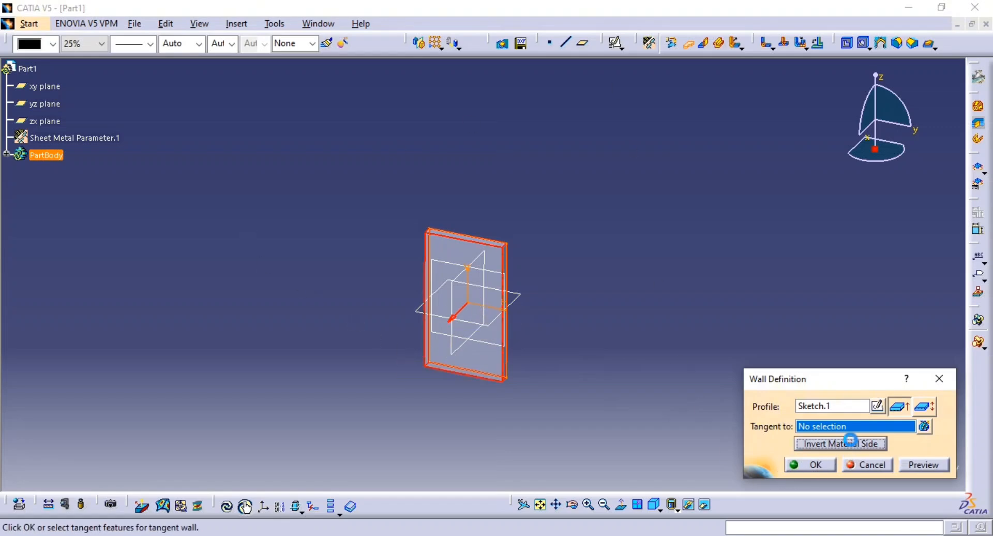
left_click(809, 464)
Check the reference drawing and start a Wall On Edge on the base wall's upper rear edge
middle_click_drag(638, 309, 657, 343)
left_click(647, 504)
middle_click_drag(609, 361, 630, 357)
key("alt+Tab")
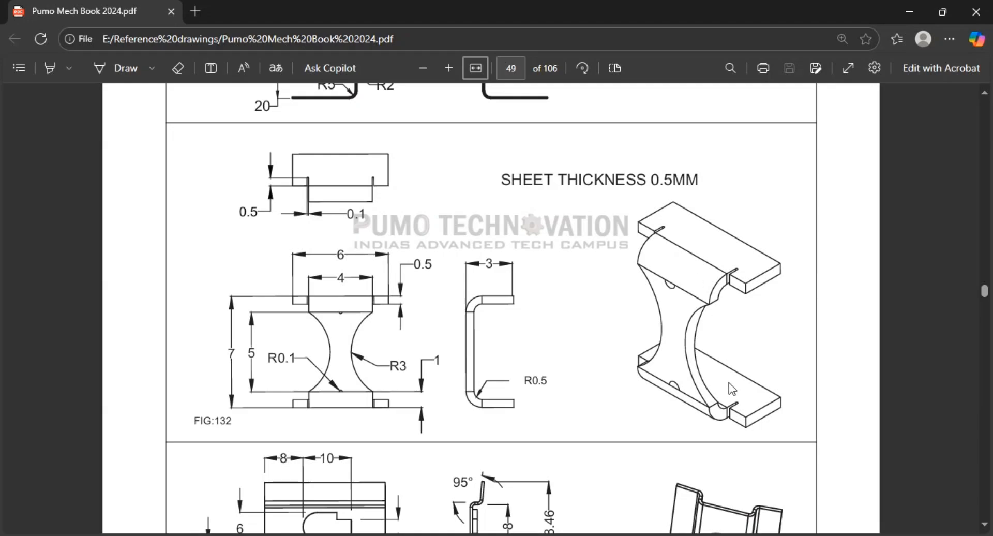
key("alt+Tab")
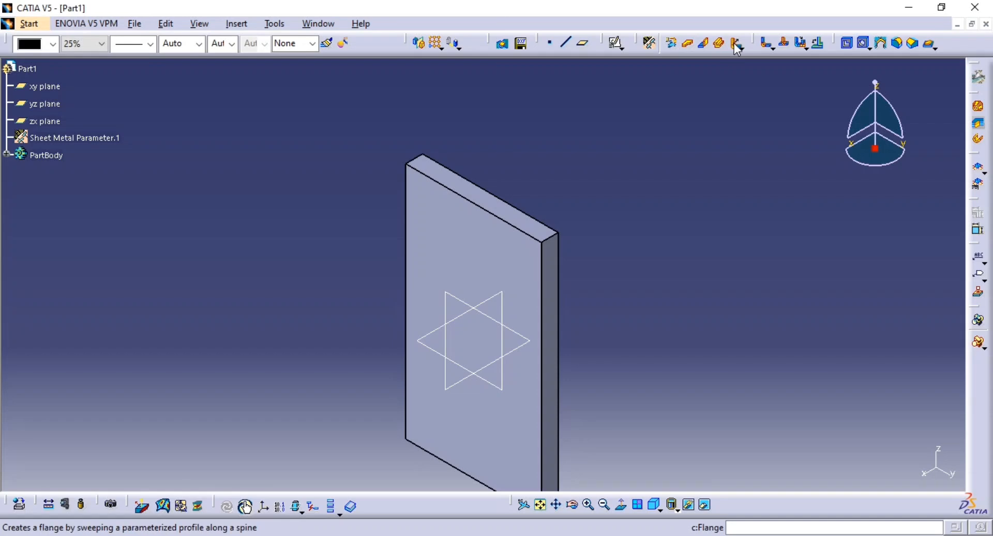
left_click(703, 43)
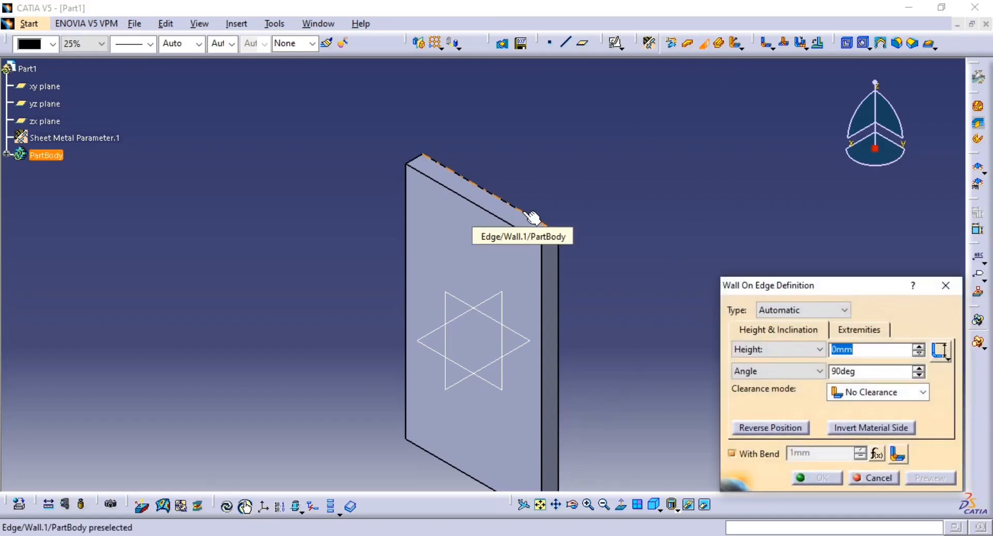
left_click(519, 214)
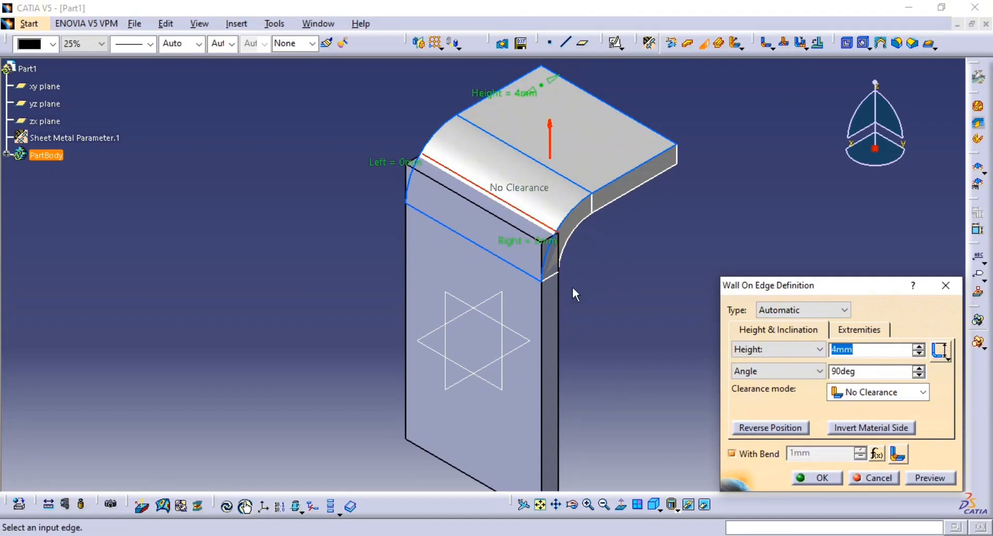
Examine the previewed wall's bend and height against the side view in the reference drawing
middle_click_drag(625, 265, 626, 281, "ctrl")
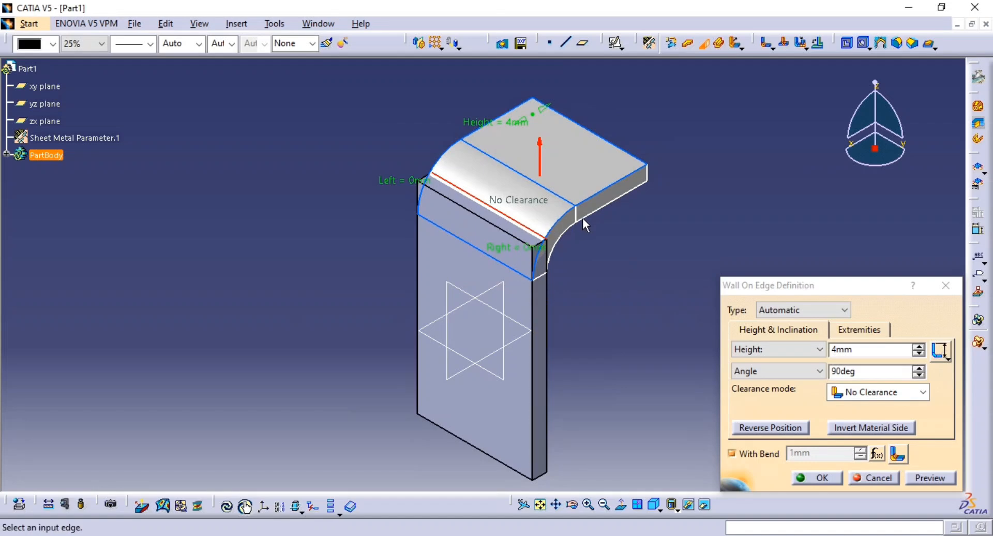
mouse_move(591, 261)
middle_mouse_down()
mouse_move(473, 239)
mouse_move(538, 248)
middle_mouse_up()
mouse_move(570, 296)
middle_mouse_down()
mouse_move(577, 264)
mouse_move(438, 314)
middle_mouse_up()
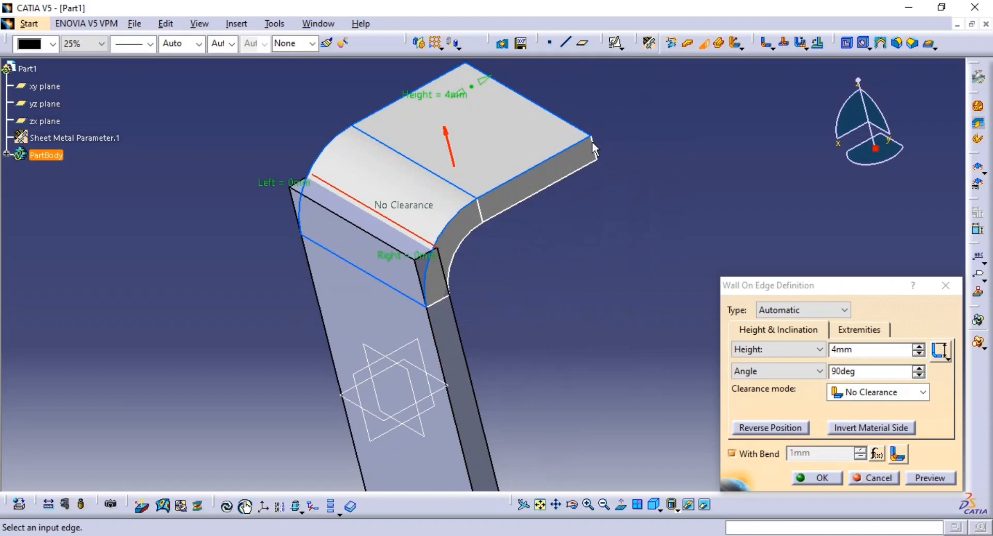
key("alt+Tab")
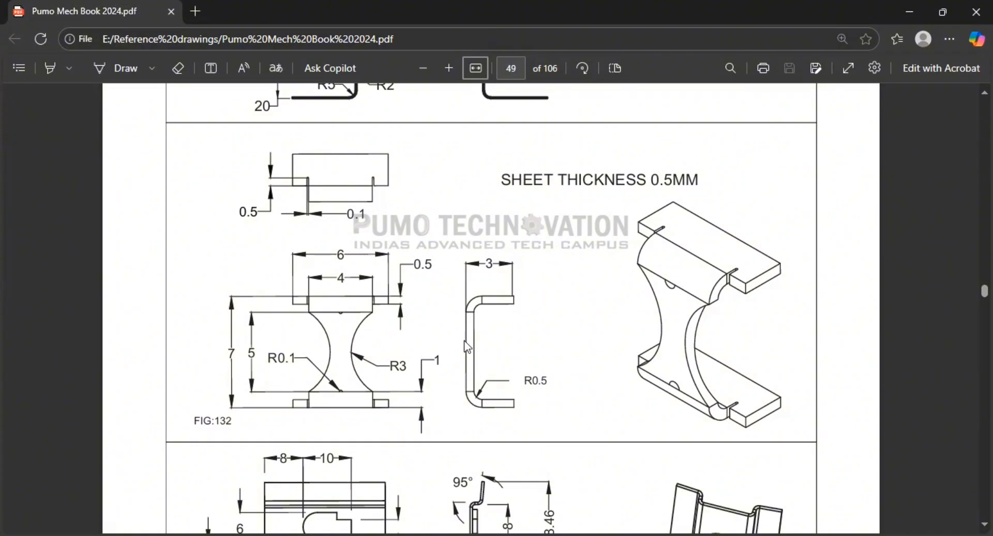
key("alt+Tab")
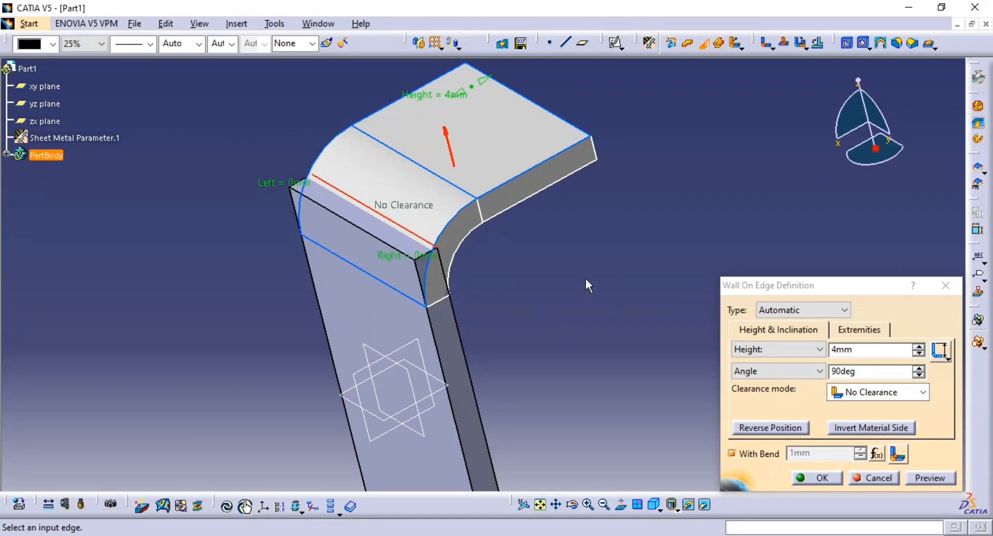
middle_click_drag(586, 278, 587, 261)
middle_click_drag(537, 299, 393, 263)
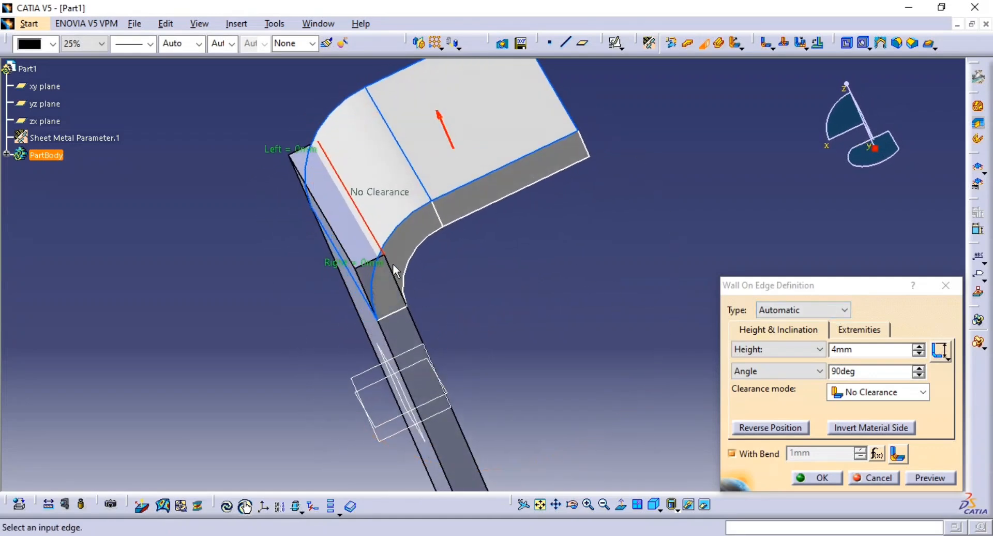
left_click(379, 238)
middle_click_drag(466, 301, 521, 308)
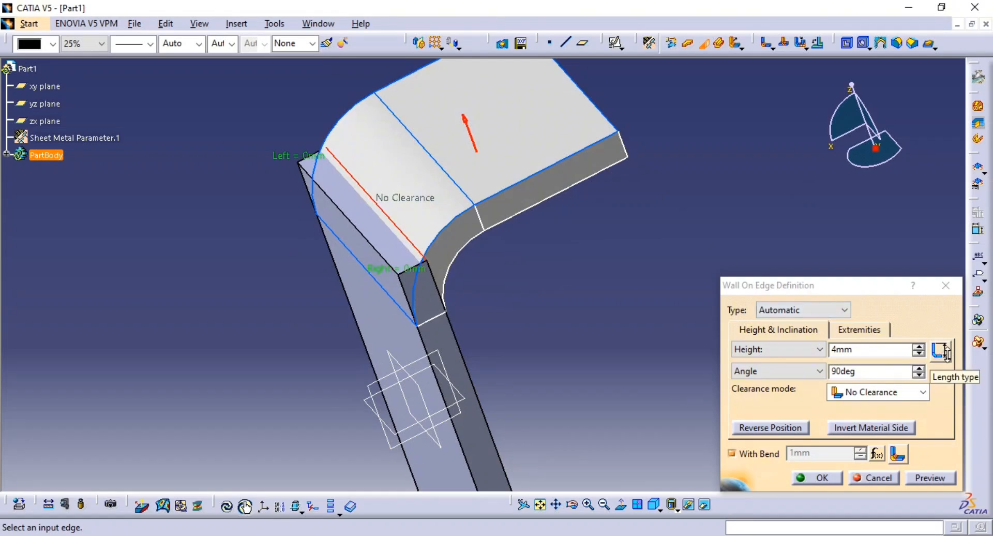
Choose the length type and create the wall on edge with a bend, 4 mm height, 90-degree angle and no clearance
left_click(946, 351)
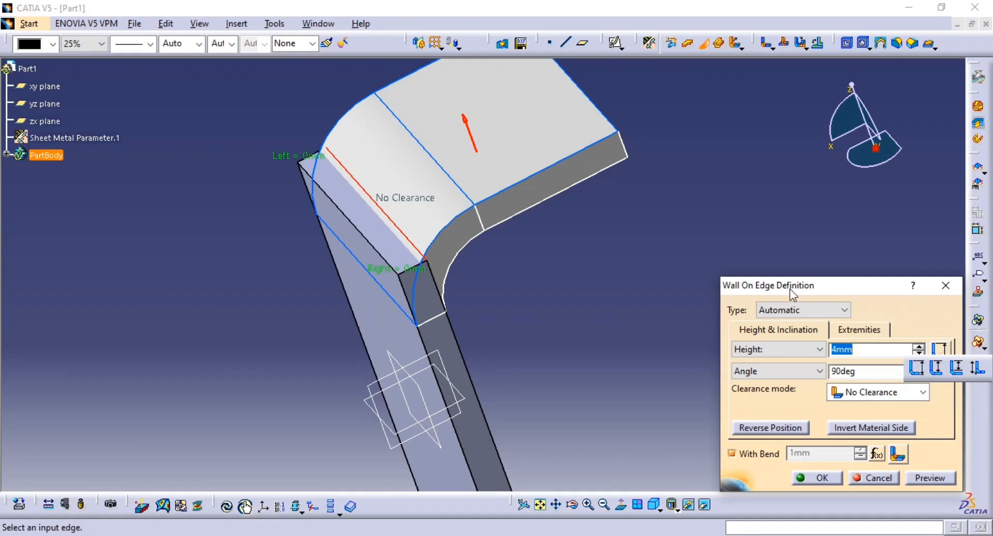
left_click(916, 369)
left_click(935, 479)
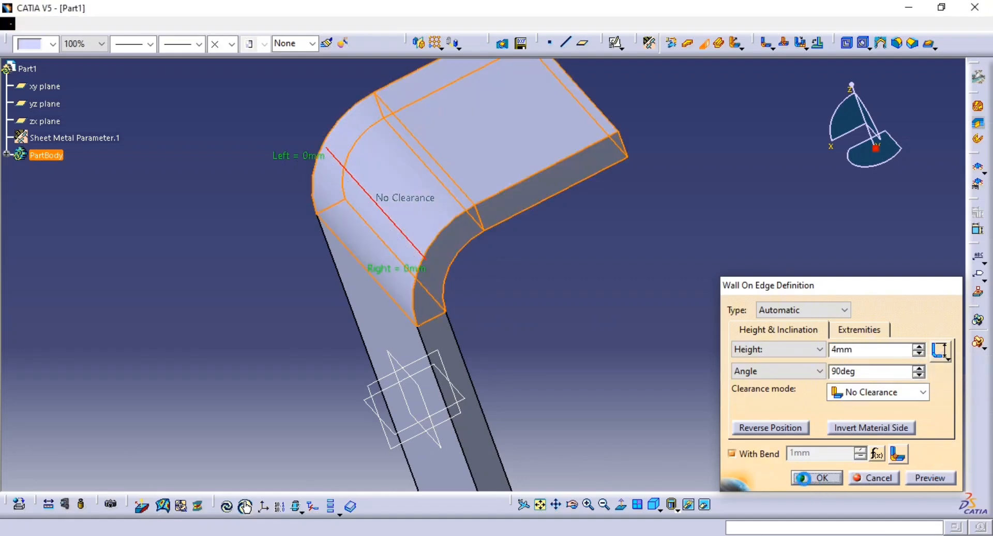
left_click(826, 479)
Measure the distance between the base wall's outer face and the free end face of the bent wall
left_click(48, 504)
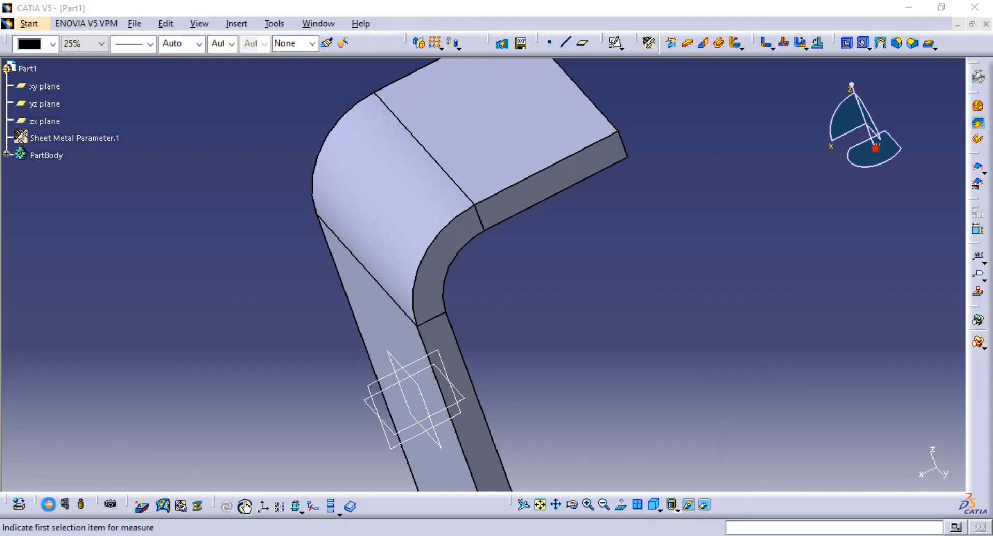
middle_click_drag(388, 317, 513, 197)
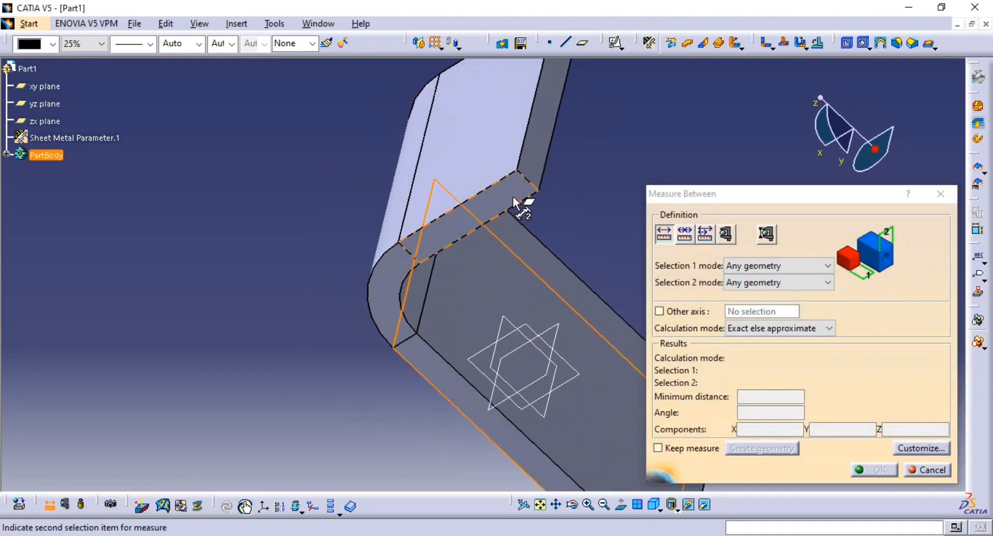
left_click(530, 158)
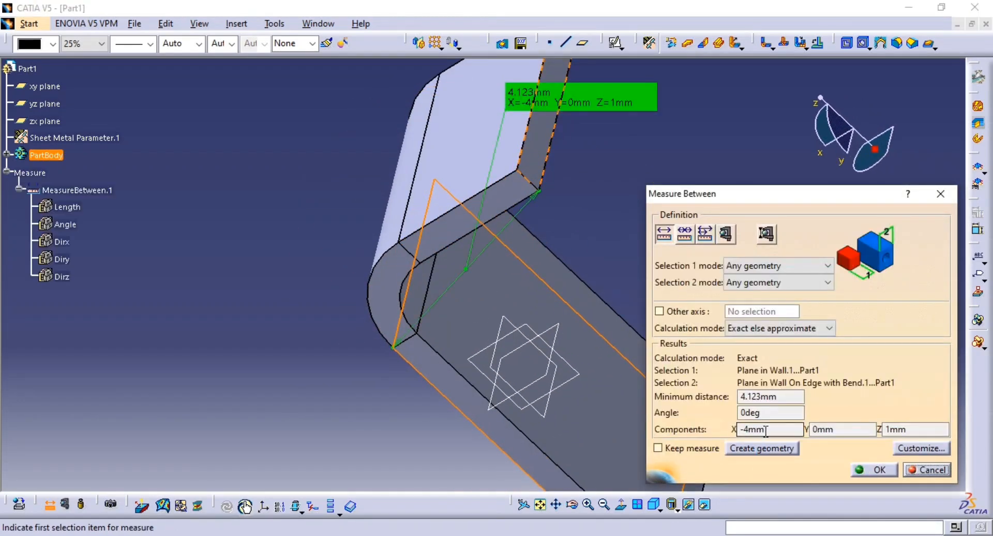
Close the distance measurement and set the bent wall's height to 3 mm
left_click(928, 471)
middle_click_drag(774, 299, 484, 198)
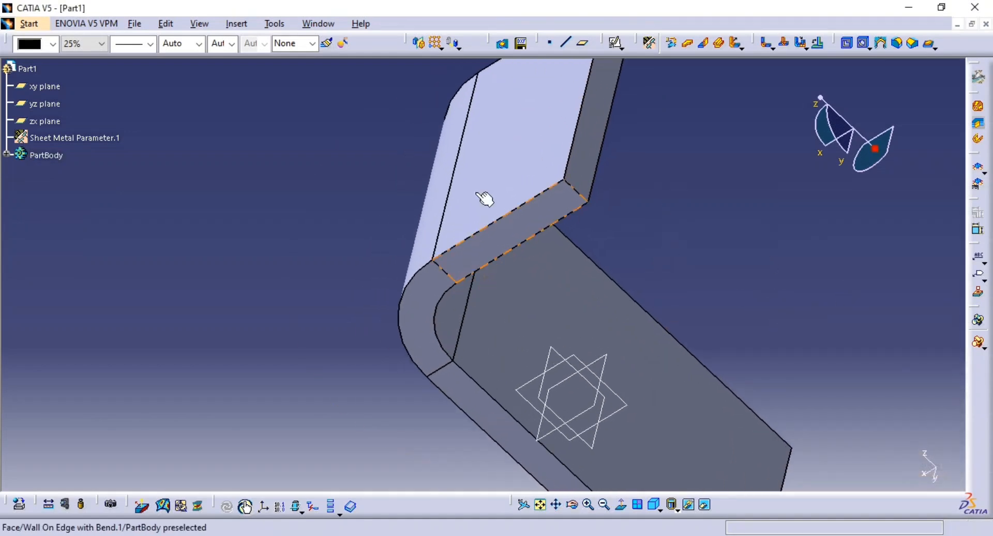
double_click(485, 198)
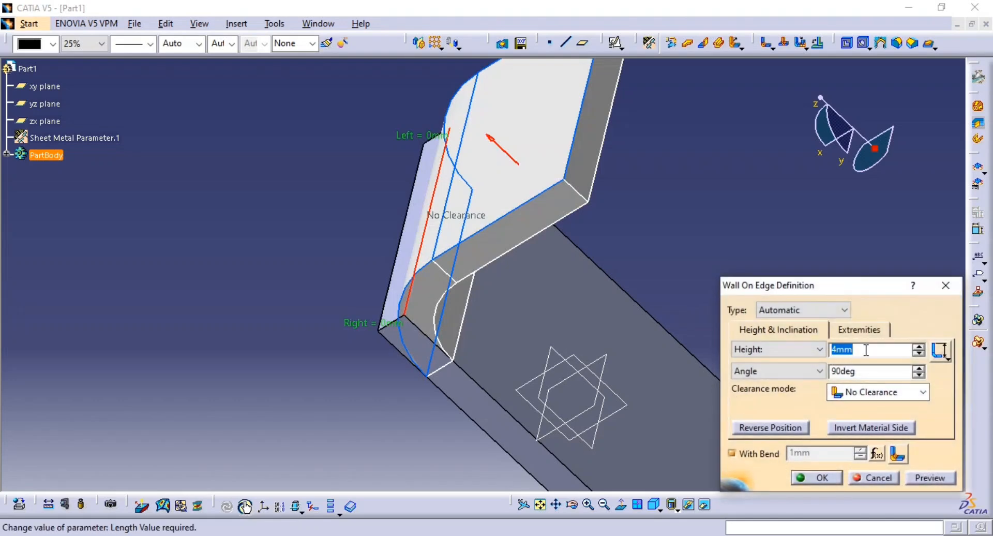
type("3")
left_click(930, 477)
left_click(817, 476)
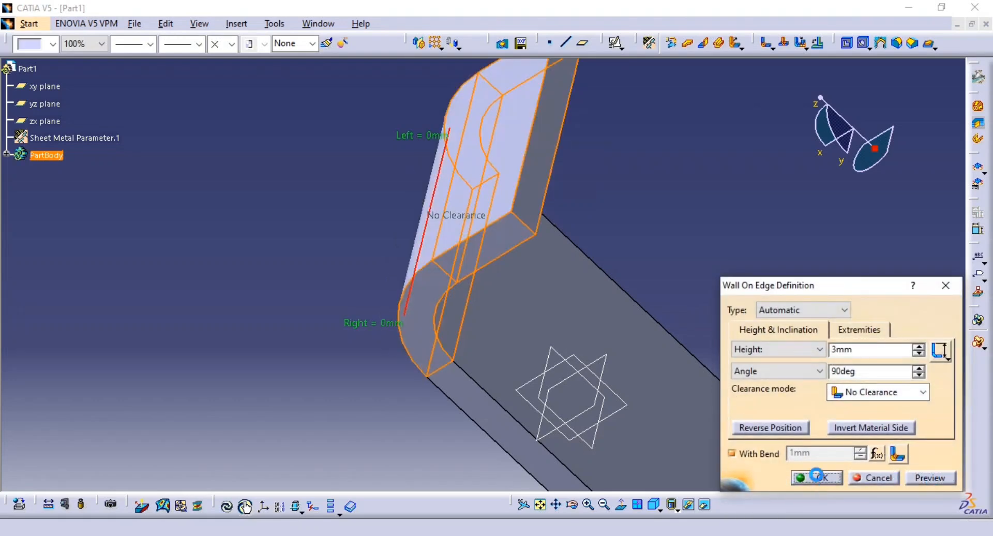
Measure the distance between the bent wall's free end face and the base wall's outer face
left_click(48, 504)
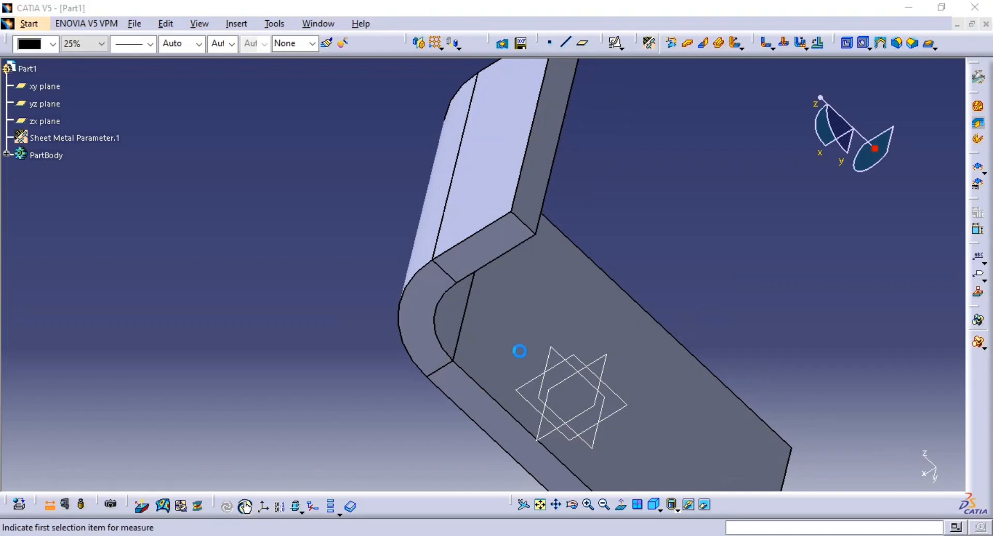
left_click(531, 186)
middle_click_drag(563, 208, 473, 362)
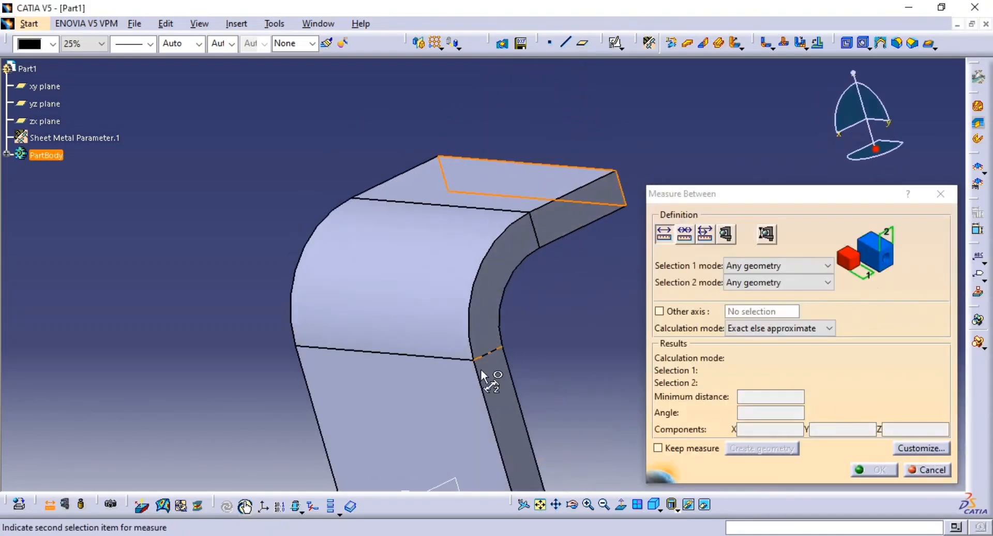
left_click(489, 380)
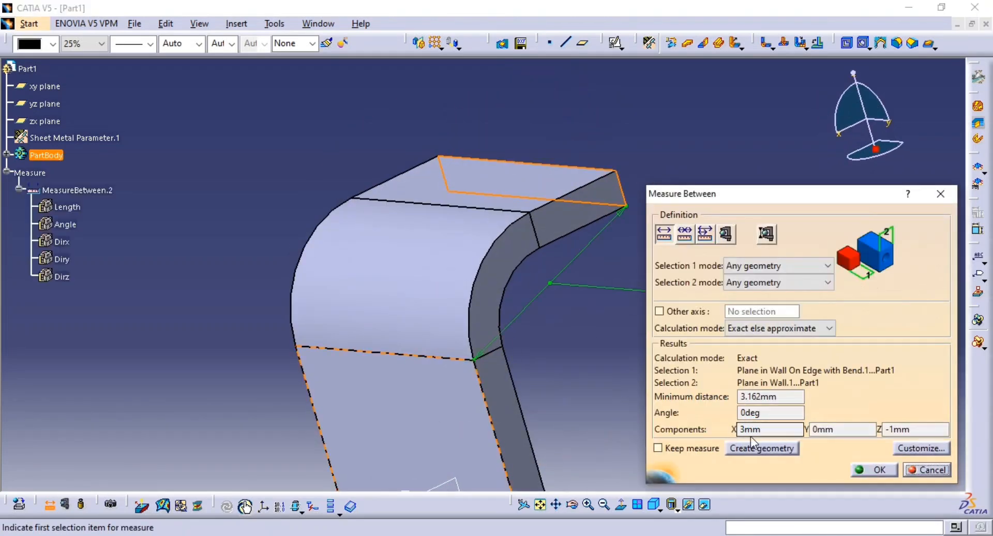
left_click(923, 468)
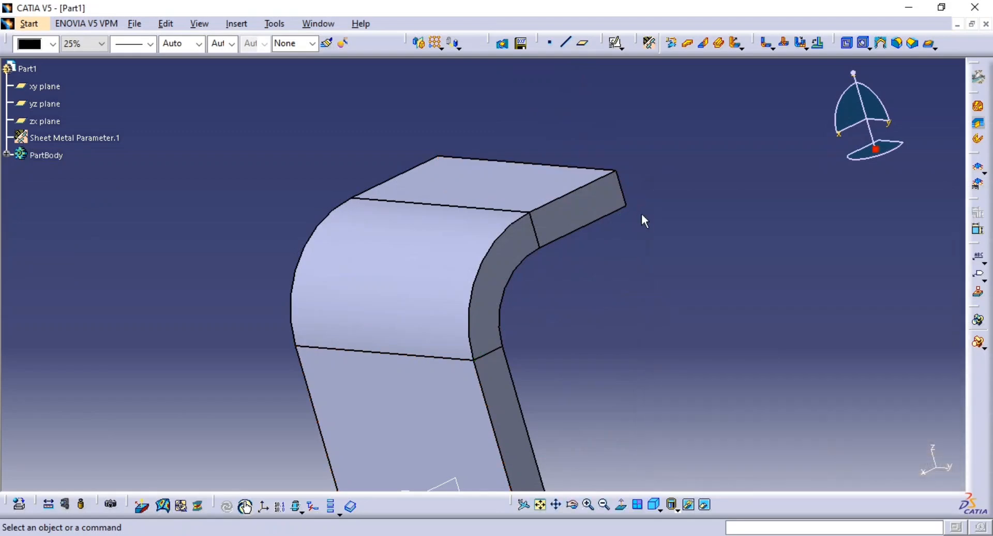
Check the bent wall's widths and end overhangs in FIG:132 of the reference drawing
middle_click_drag(642, 219, 637, 308)
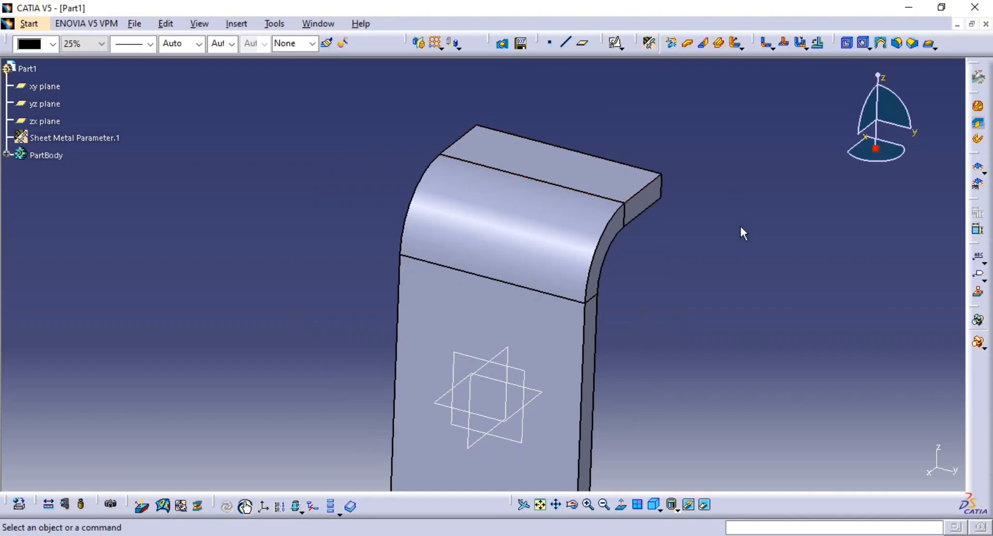
key("alt+Tab")
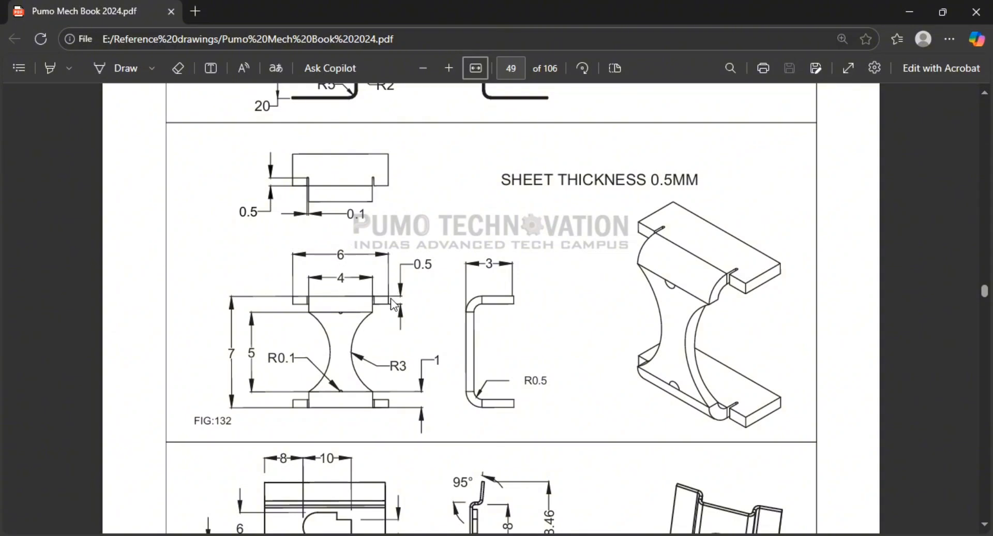
key("alt+Tab")
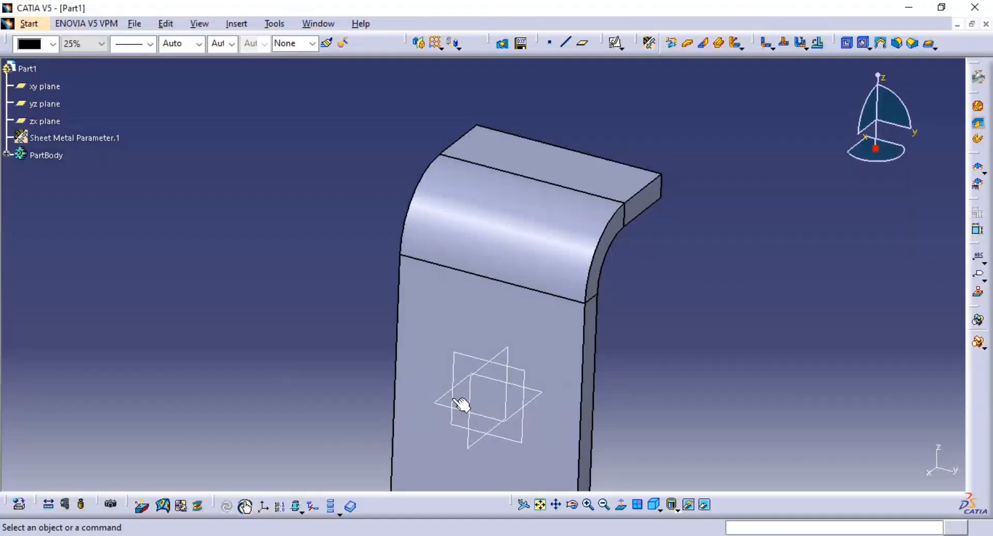
Try extending the bent wall with a 1 mm left offset and a 1 mm right offset, and preview the ends
middle_click_drag(679, 227, 675, 257)
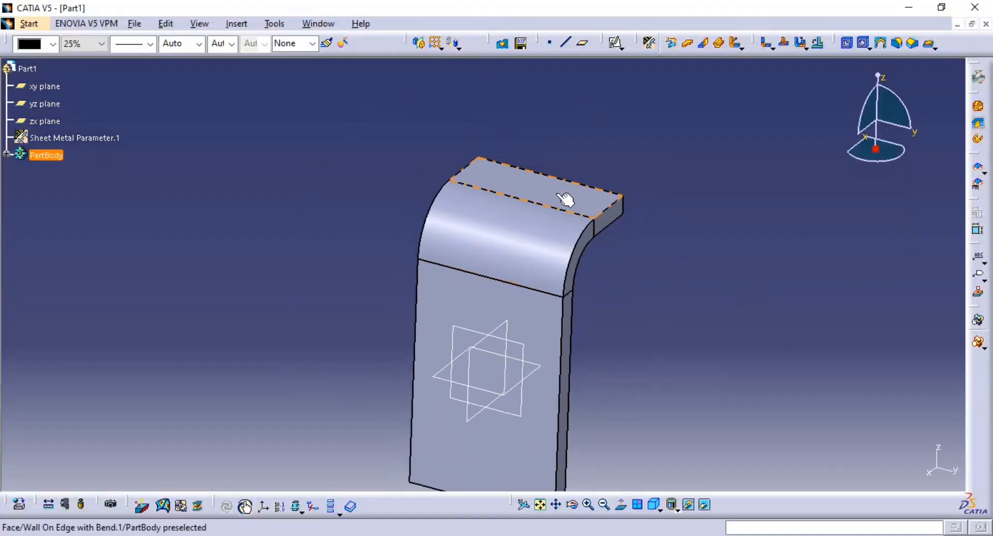
double_click(555, 192)
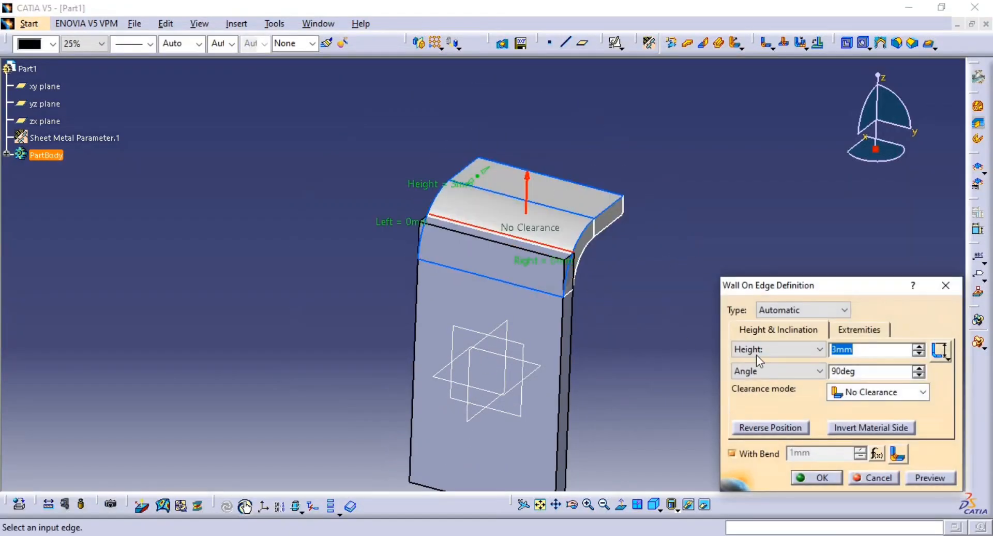
left_click(862, 330)
left_click_drag(817, 372, 760, 386)
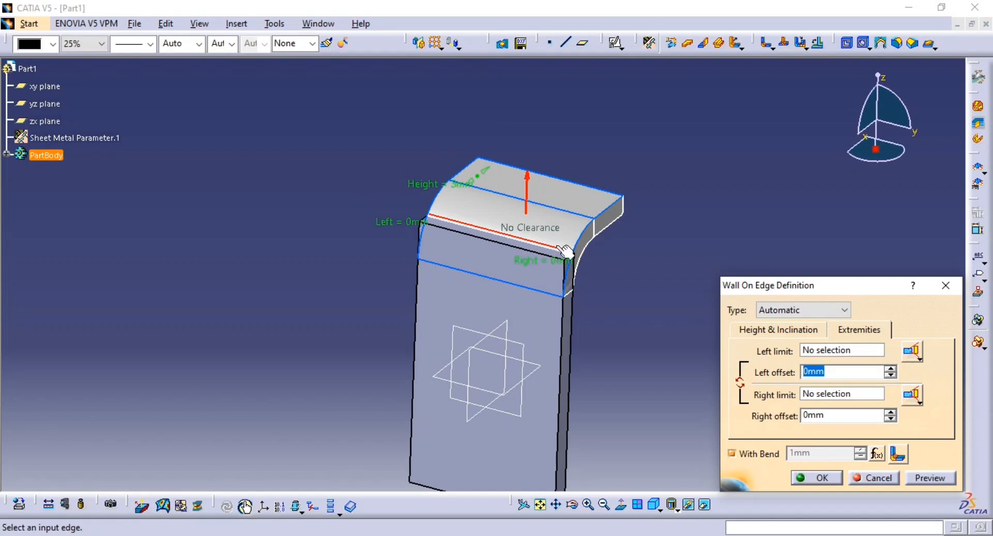
left_click_drag(828, 415, 753, 428)
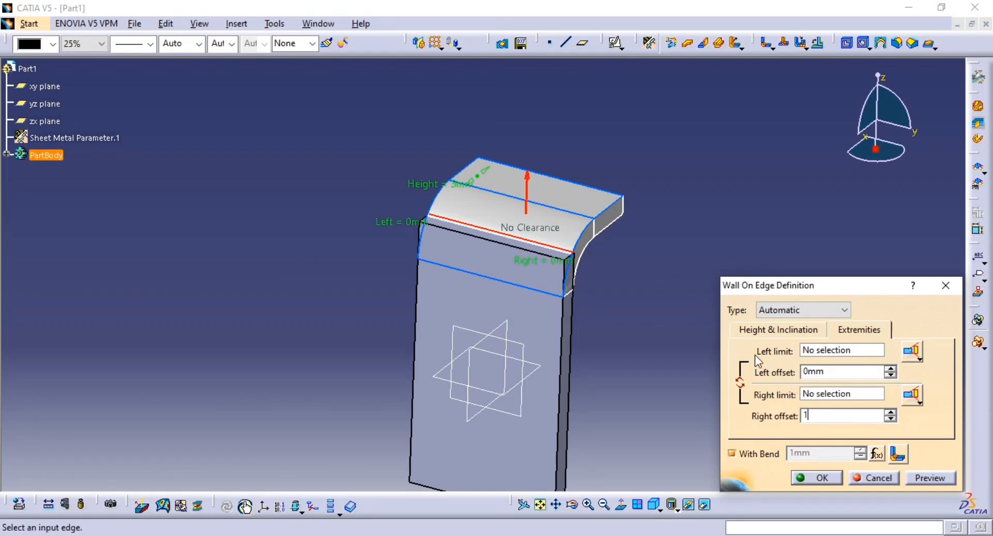
left_click_drag(826, 374, 777, 373)
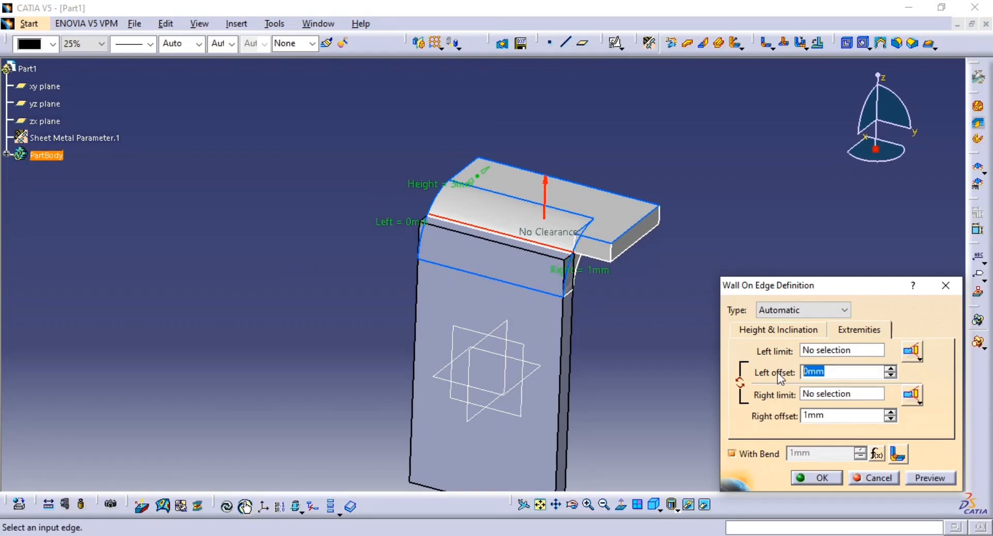
left_click(931, 477)
middle_click_drag(551, 307, 574, 215)
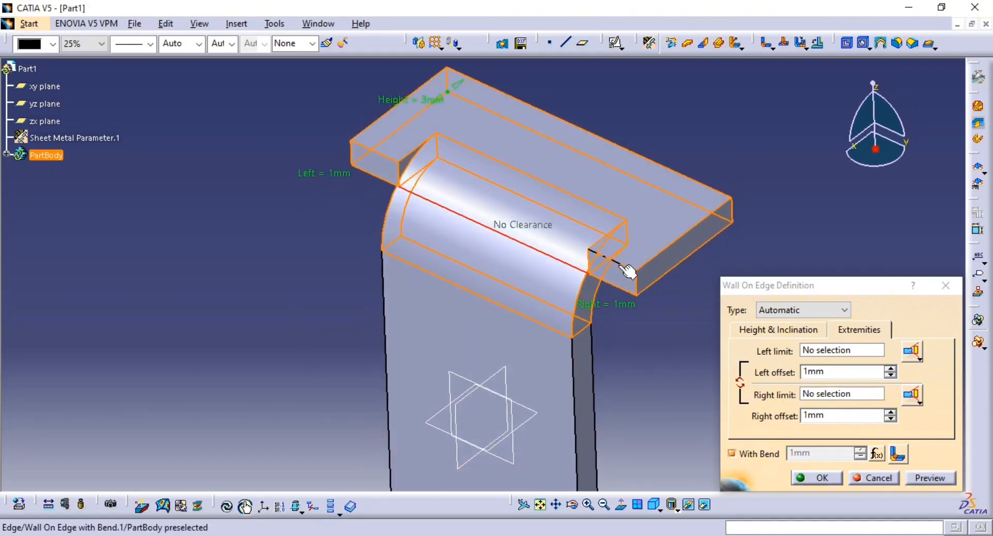
middle_click_drag(625, 340, 616, 273, "ctrl")
middle_click_drag(573, 264, 606, 435)
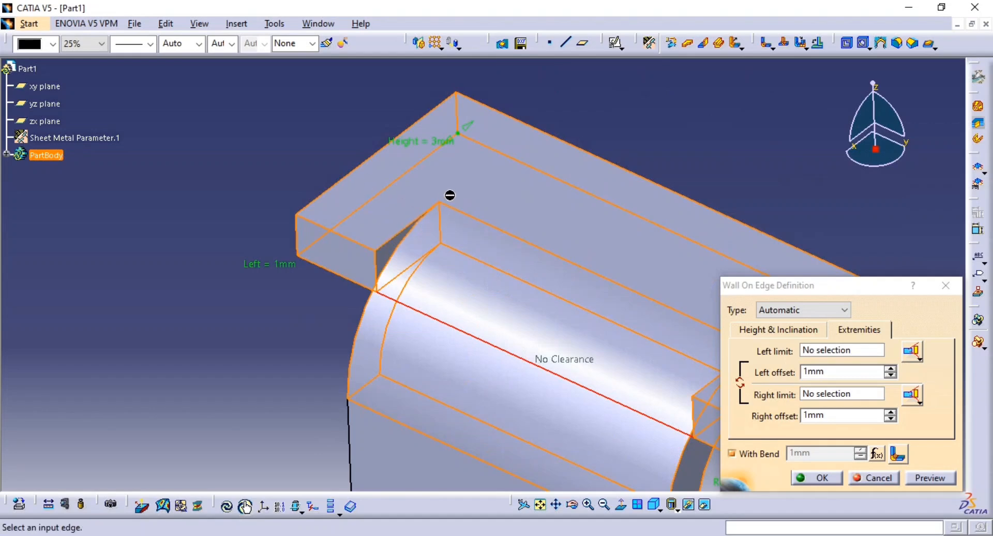
Check the relief slots in the reference drawing and try a minimum with round relief at the bend's left extremity
key("alt+Tab")
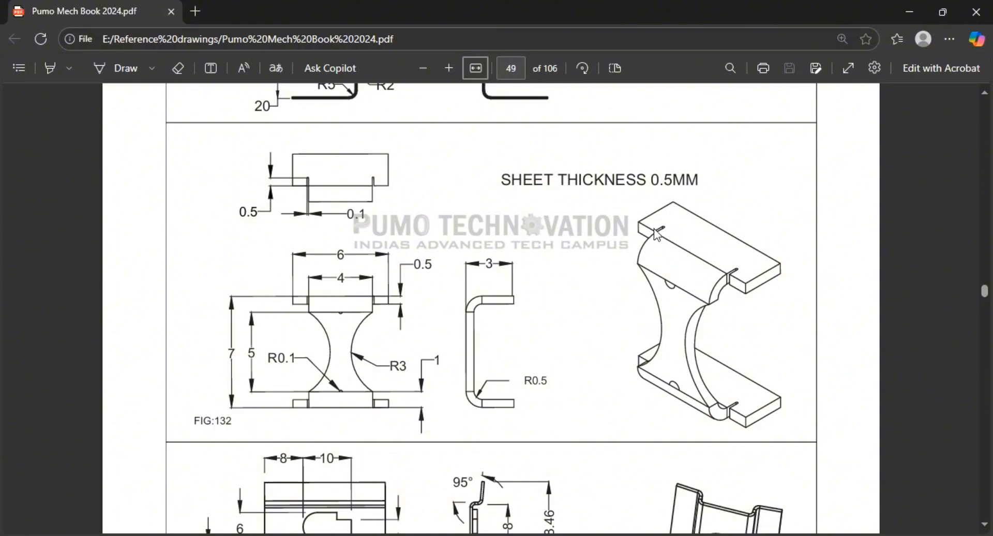
key("alt+Tab")
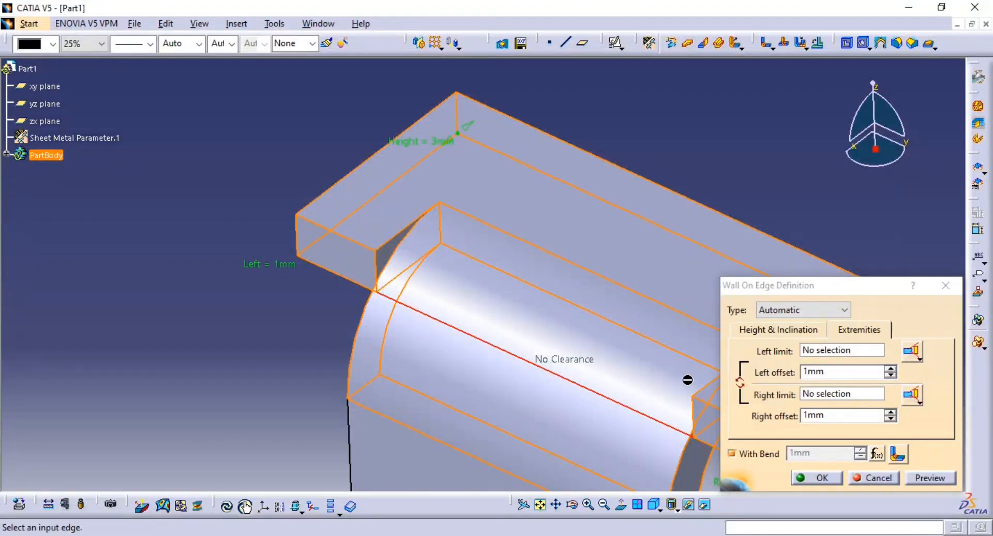
left_click(900, 456)
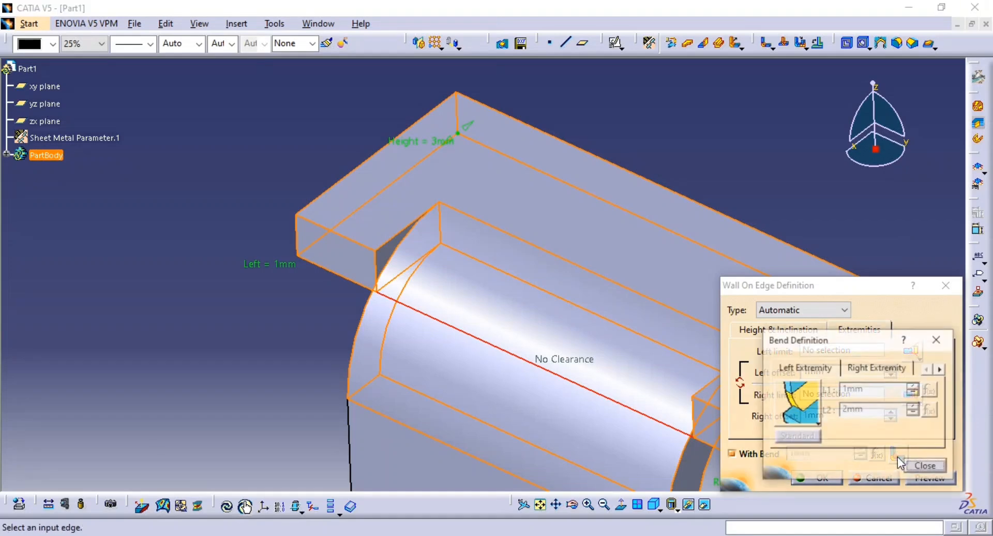
left_click(818, 416)
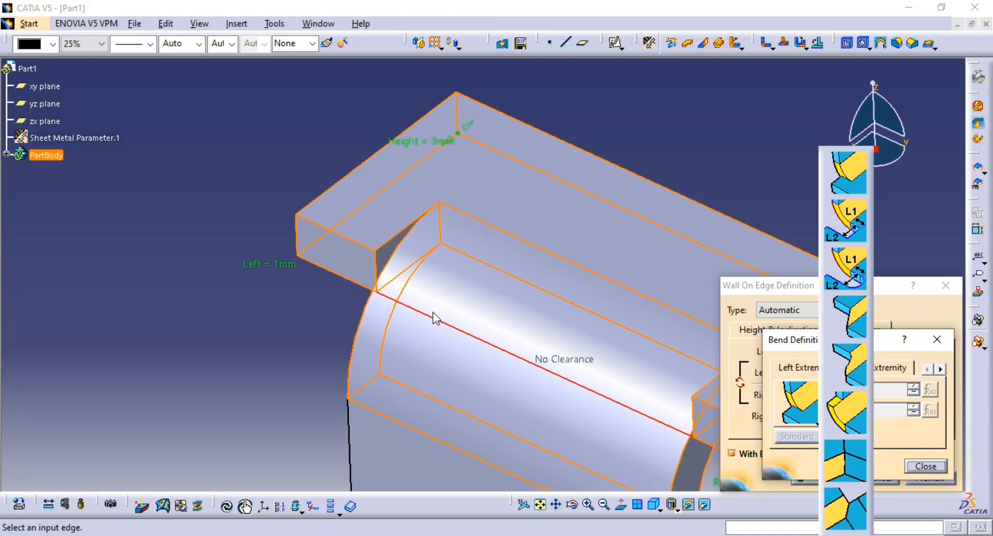
left_click(857, 277)
left_click(911, 466)
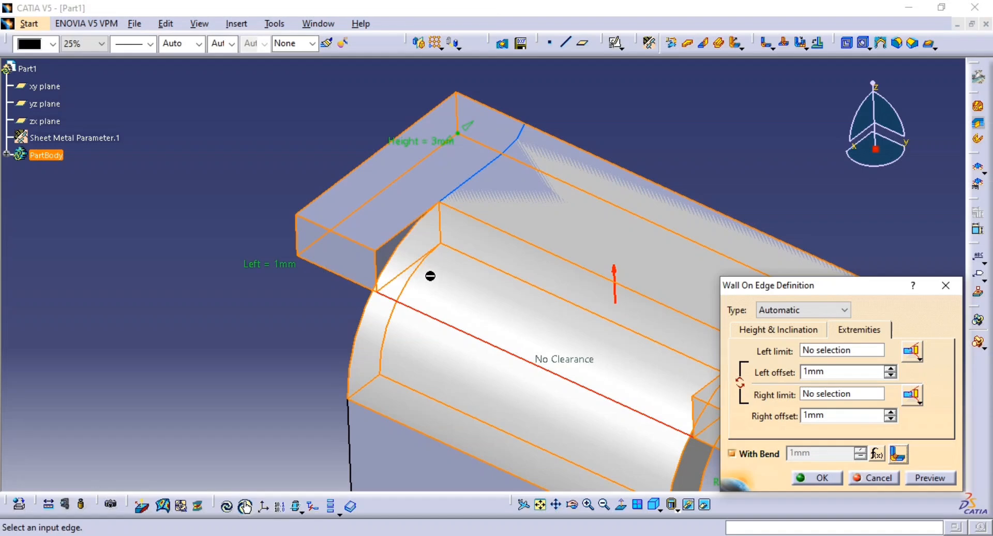
Examine the bend's extremity, relief length and bend allowance settings, and discard the wall edit
left_click(898, 454)
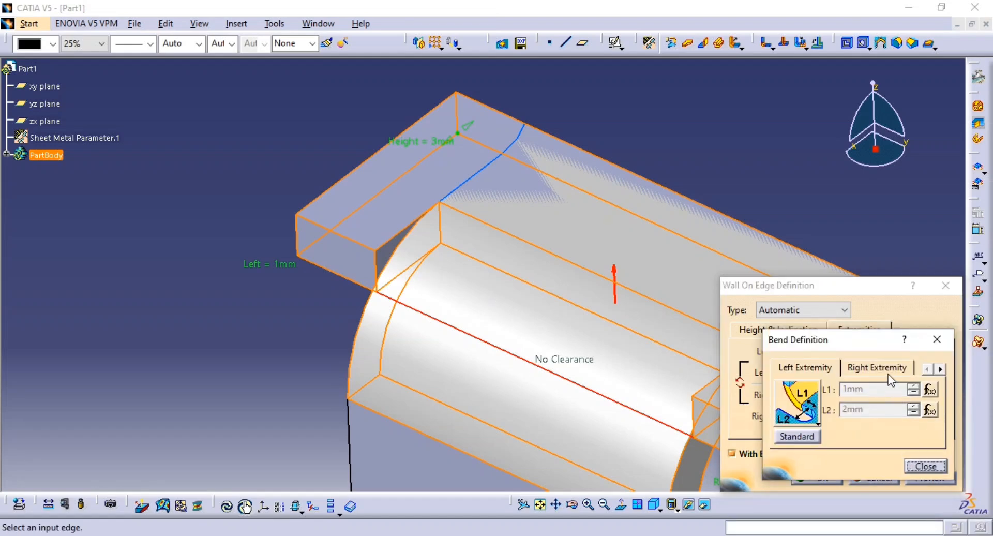
left_click(901, 371)
left_click(941, 369)
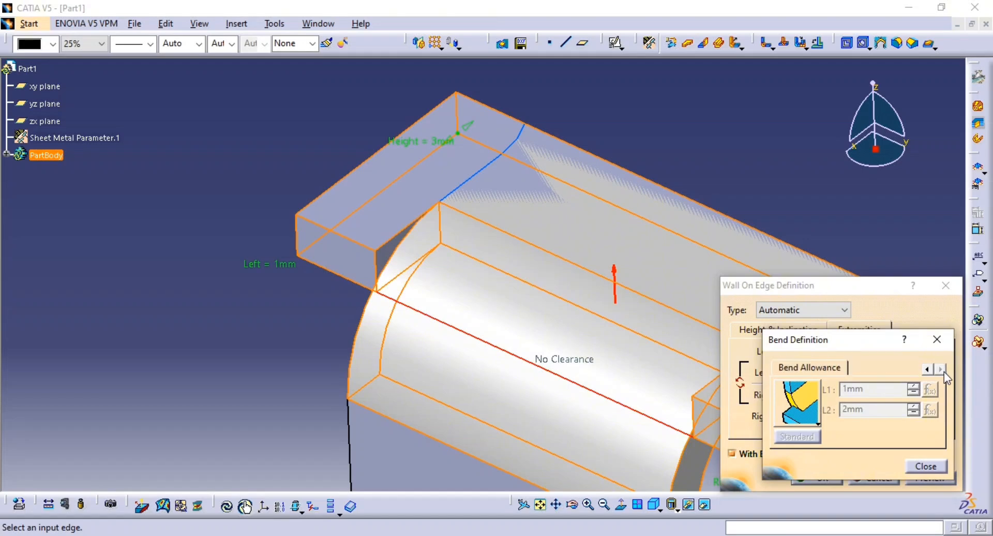
left_click(808, 371)
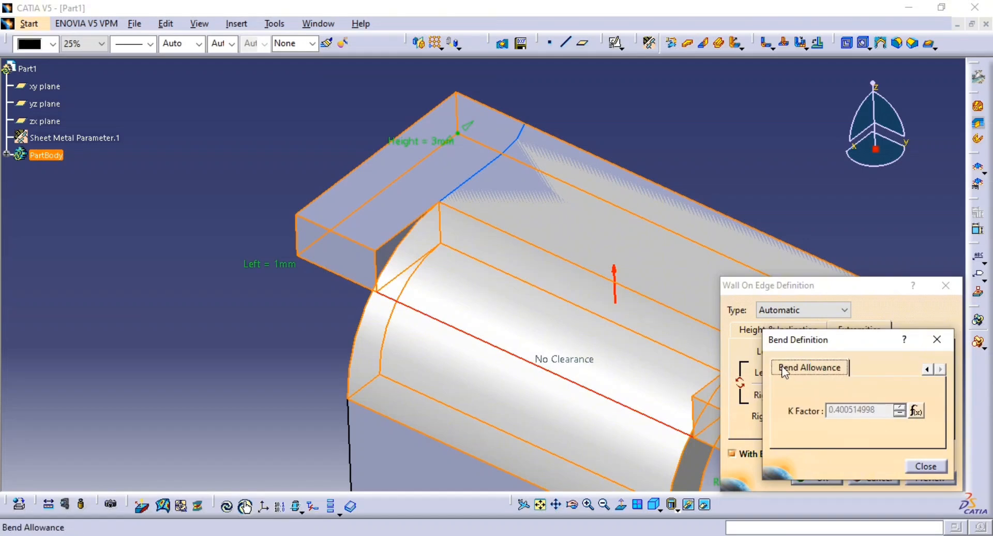
left_click(928, 369)
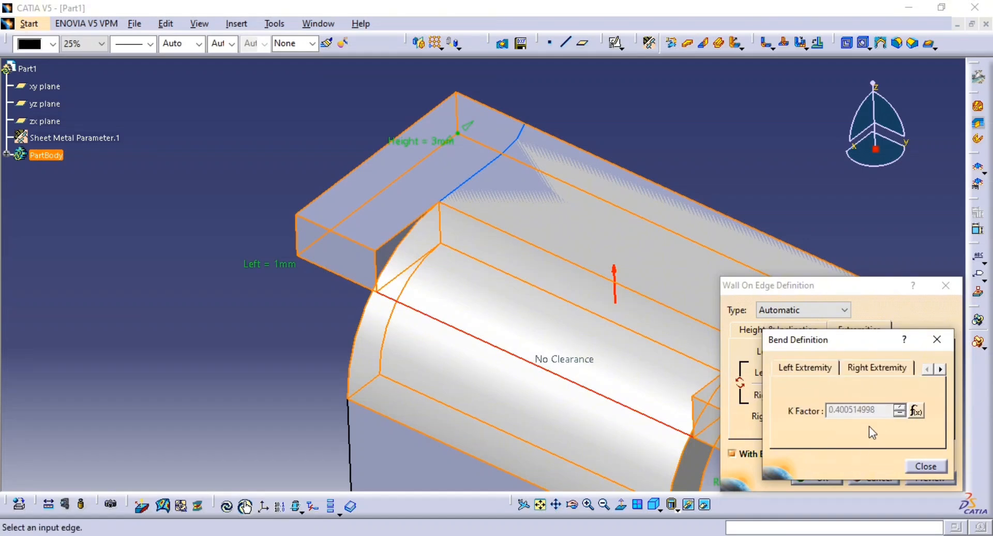
left_click(824, 365)
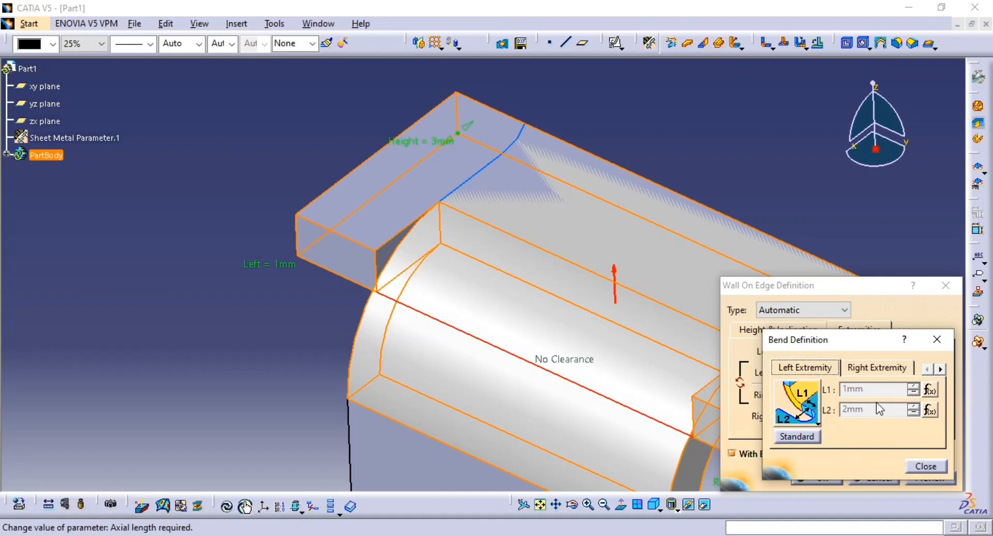
left_click(931, 389)
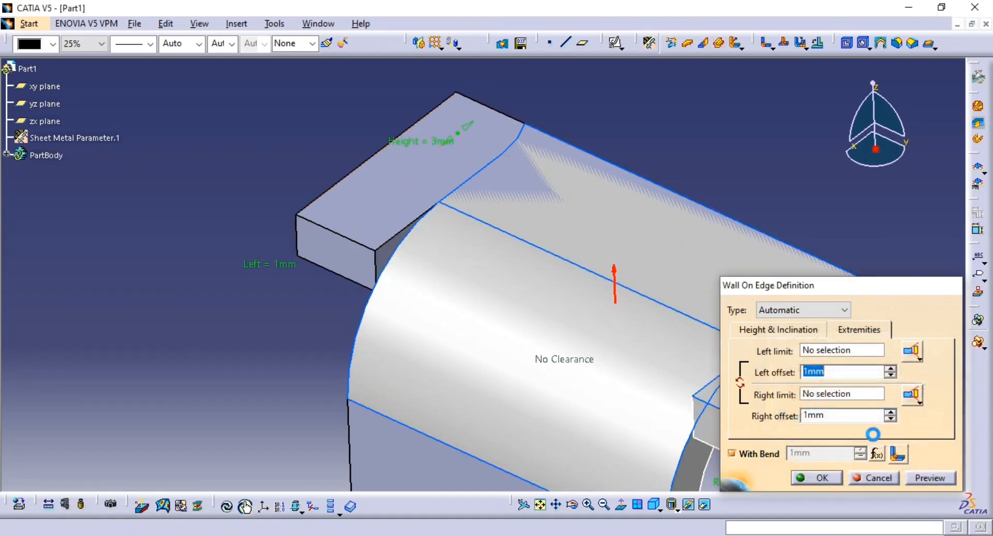
left_click(921, 467)
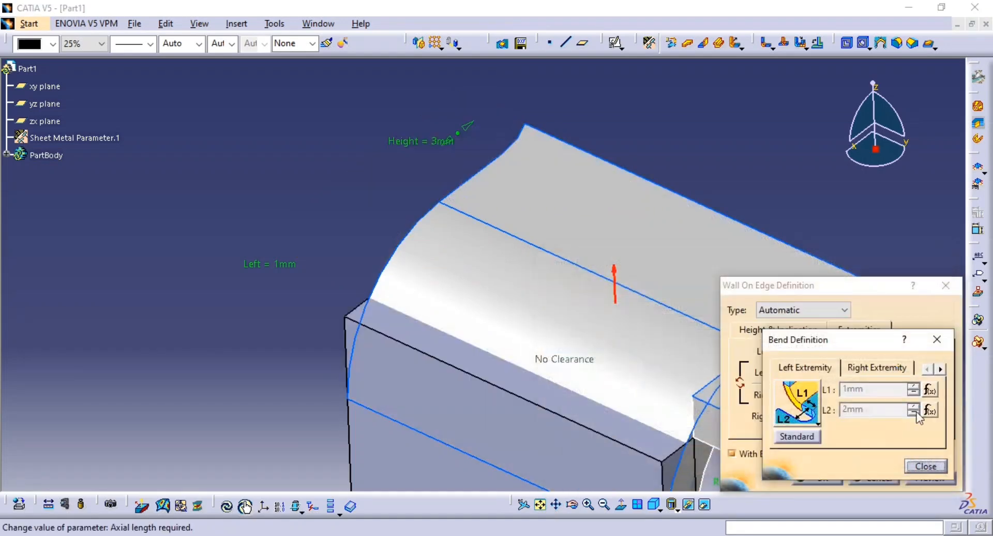
left_click(926, 466)
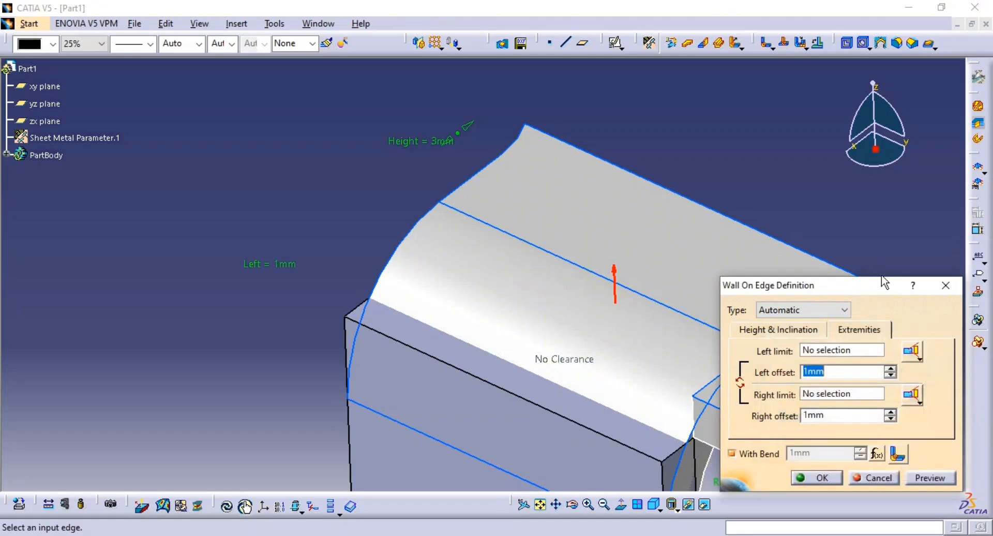
left_click(874, 478)
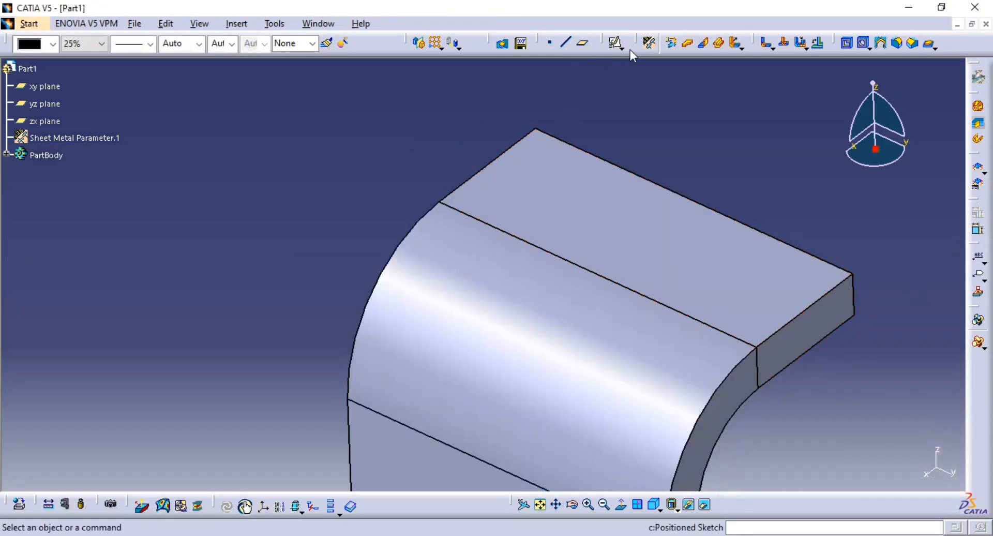
Set the part's sheet-metal bend extremities to round relief with L1 0.5 mm and L2 0.1 mm
left_click(649, 43)
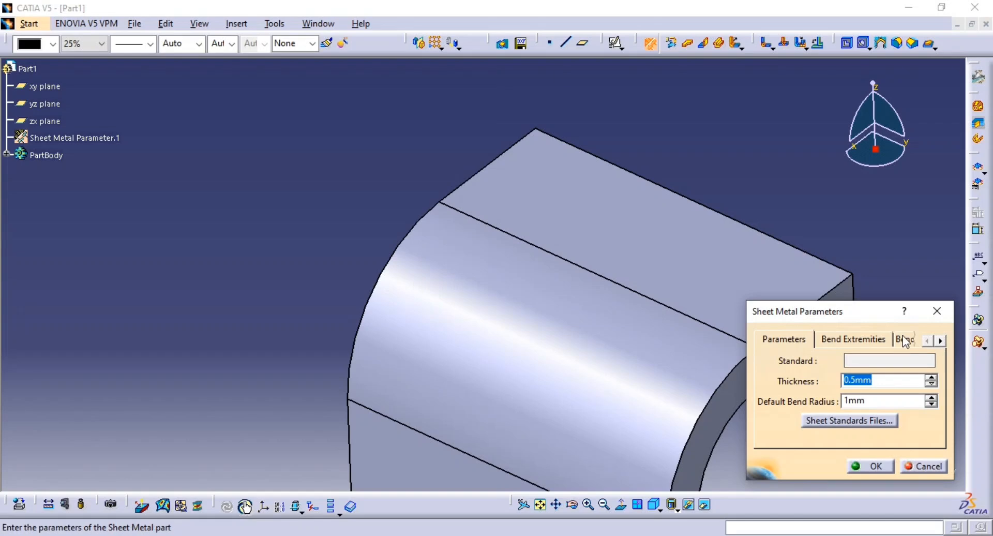
left_click(853, 340)
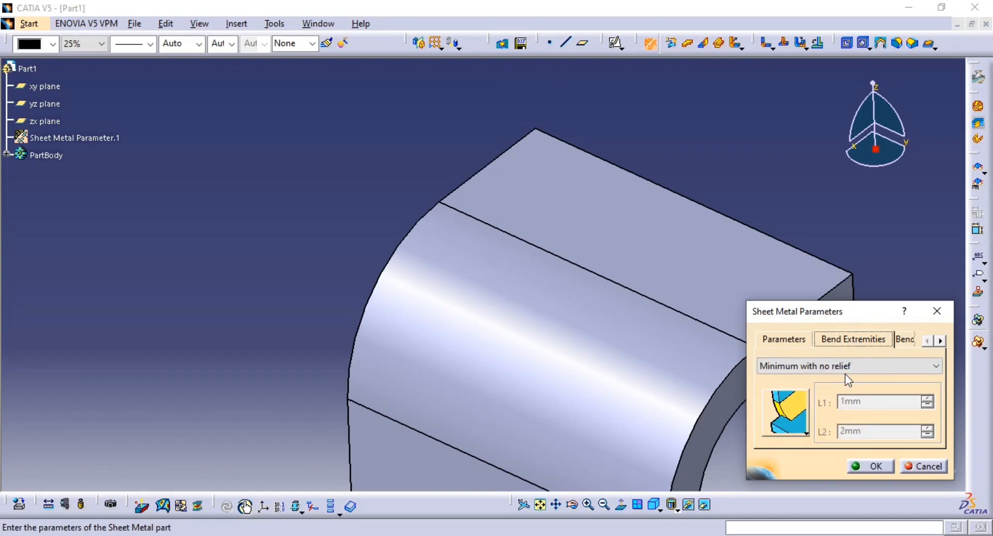
left_click(832, 365)
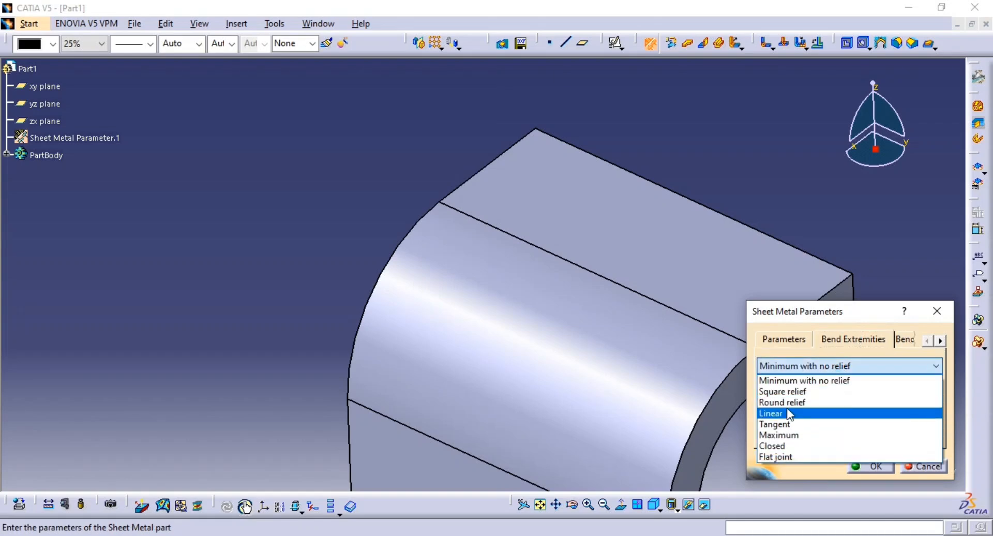
left_click(810, 402)
left_click_drag(878, 402, 778, 412)
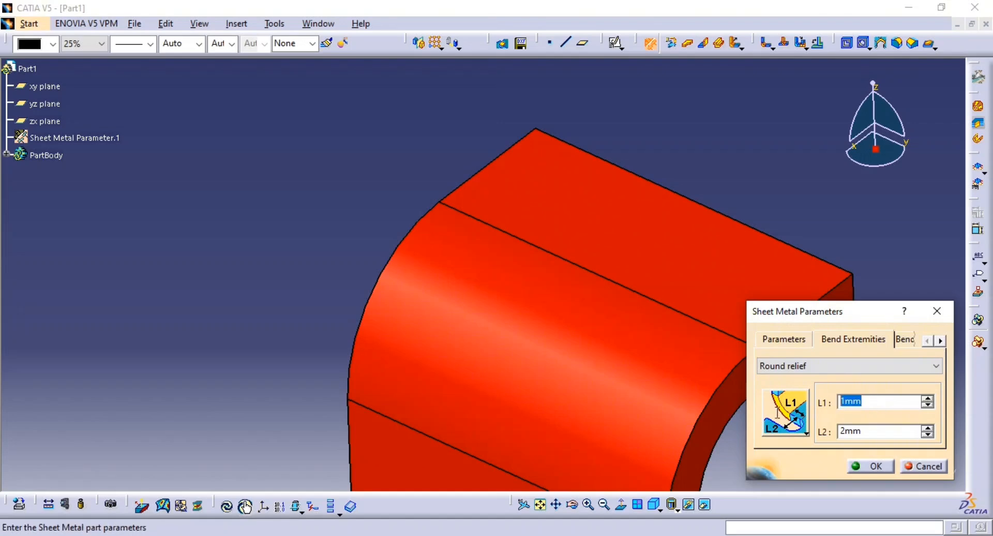
left_click_drag(869, 435, 821, 433)
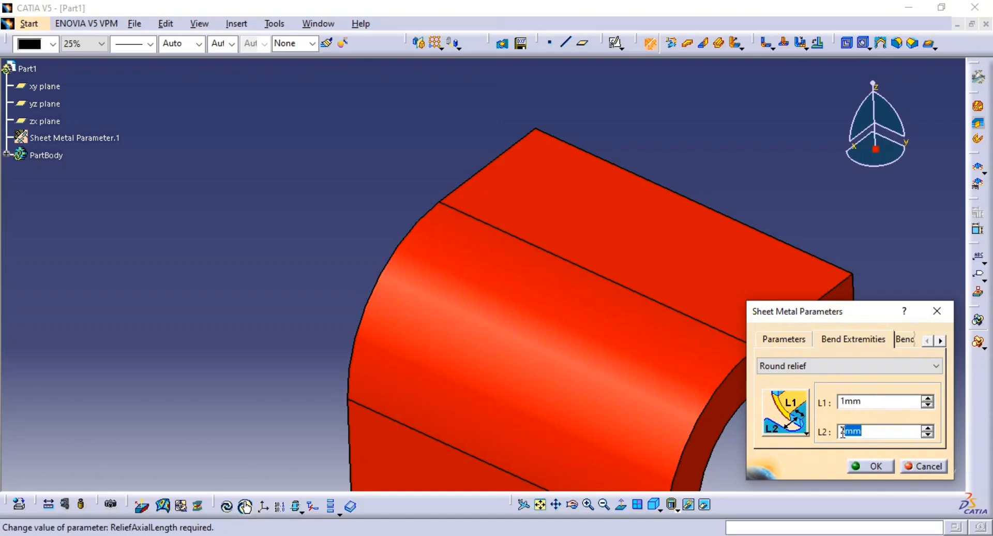
type(".1")
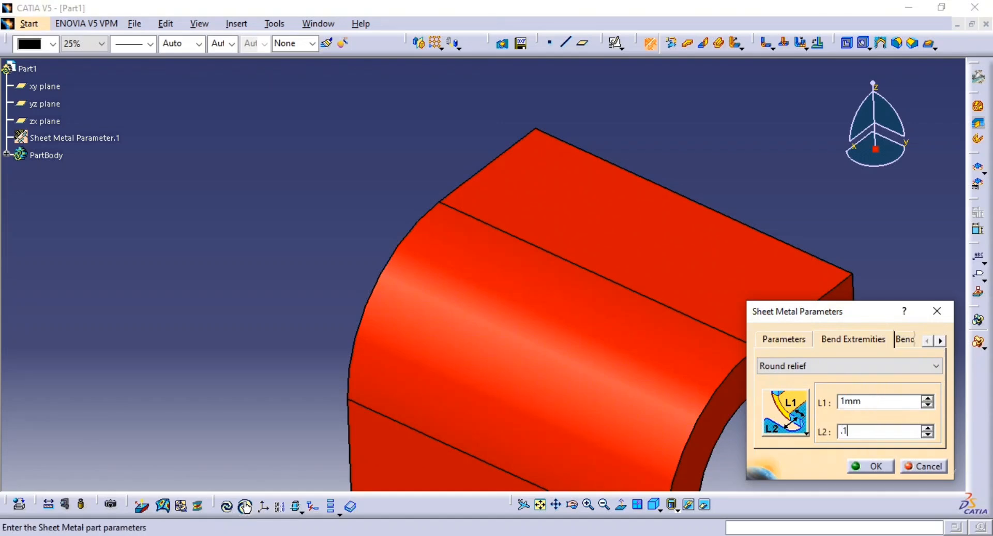
left_click_drag(879, 402, 824, 409)
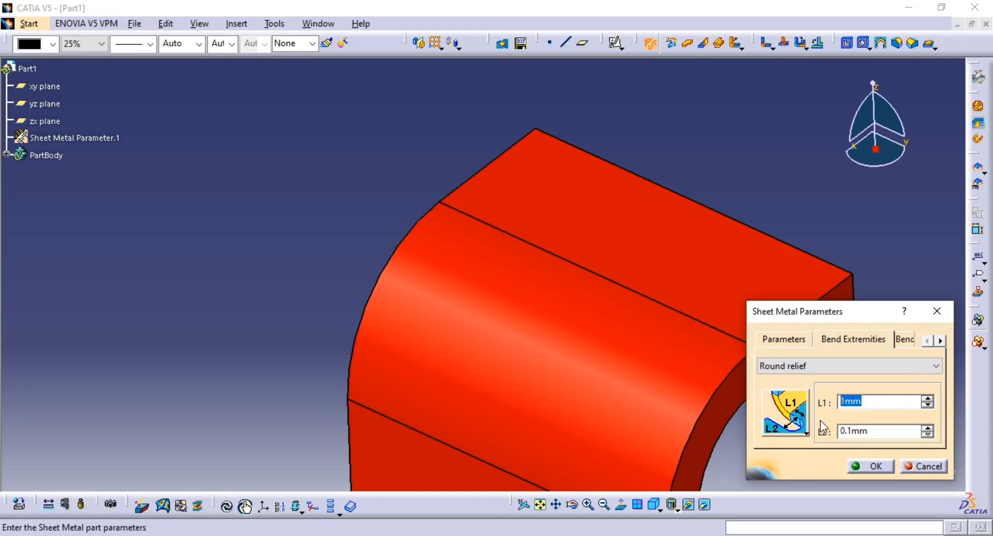
type(".5")
left_click(869, 466)
Try extending the bent wall by 1 mm left and right offsets, inspect the relief slots in the preview, and discard the edit
double_click(781, 281)
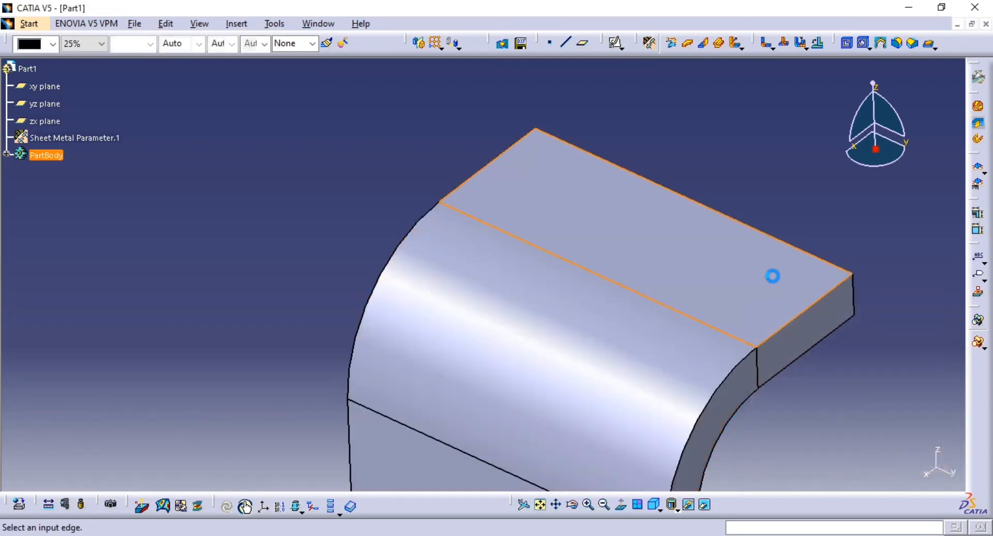
left_click(860, 331)
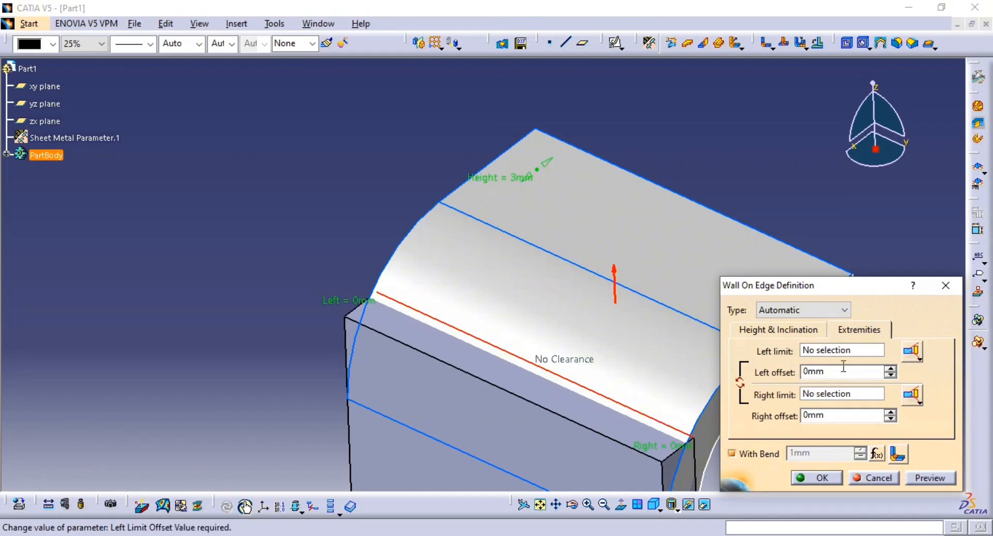
double_click(814, 371)
type("1")
double_click(832, 412)
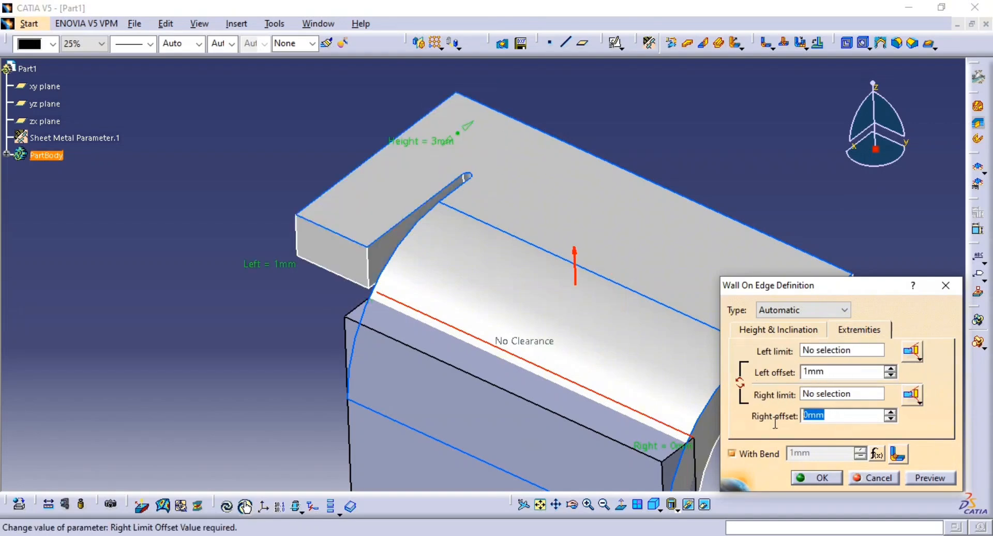
type("1")
left_click(930, 478)
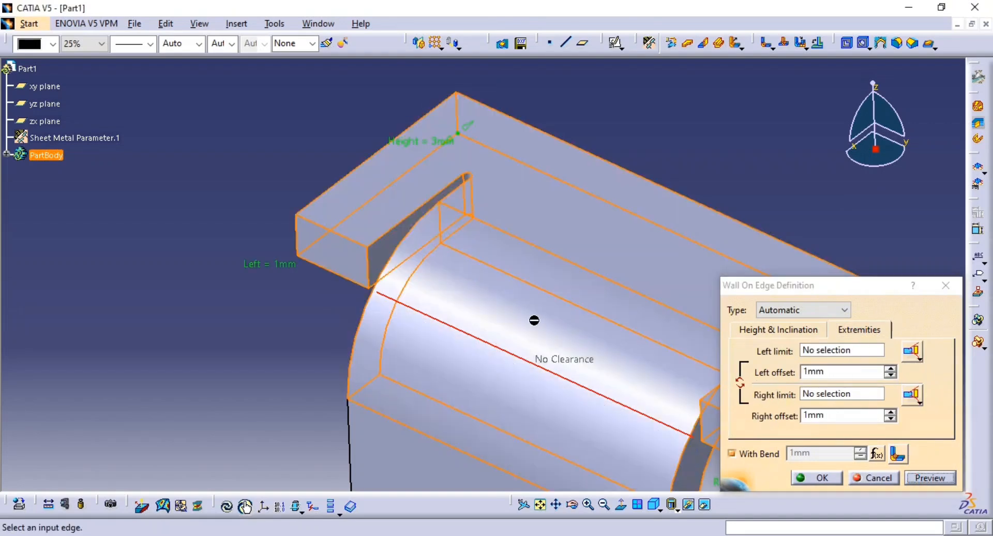
middle_click_drag(532, 321, 582, 272)
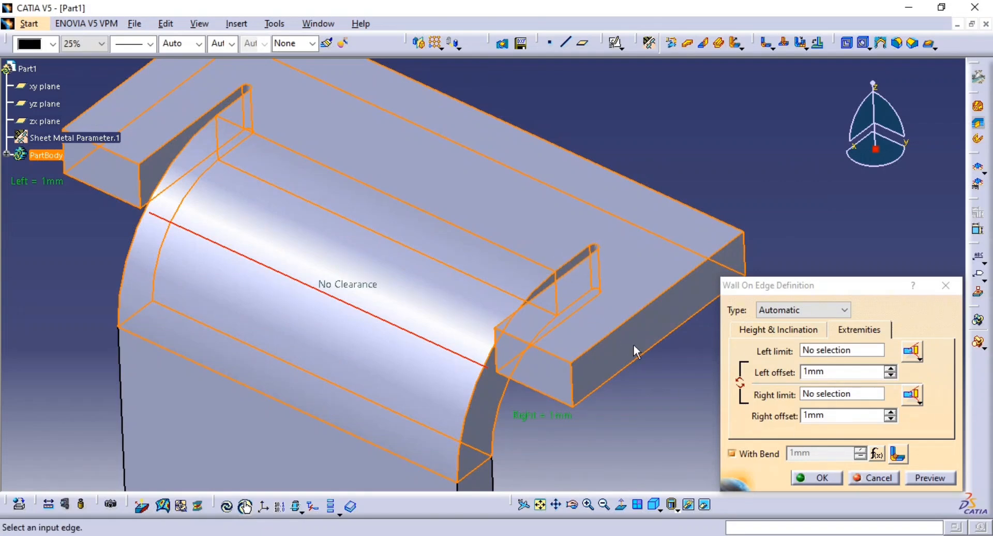
middle_click_drag(563, 319, 497, 295)
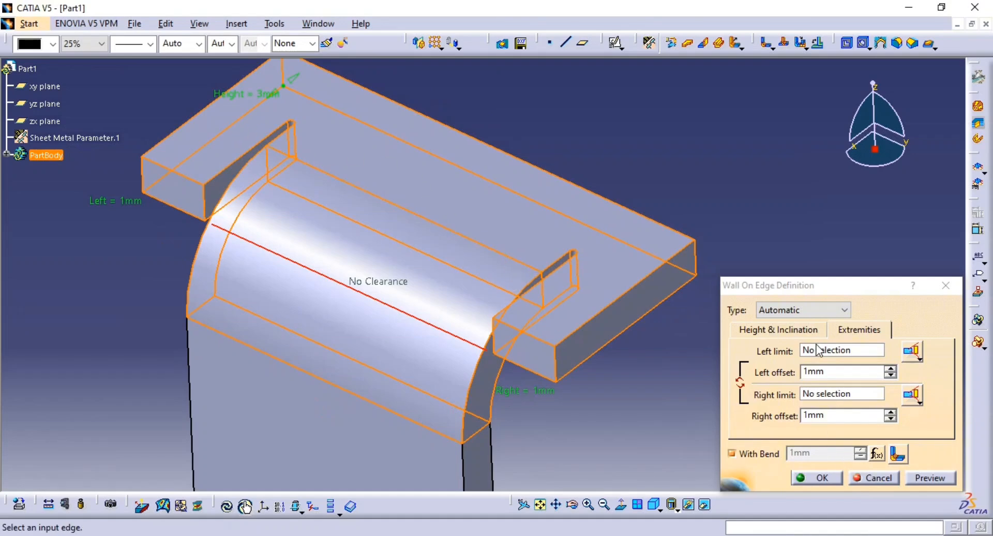
left_click(819, 310)
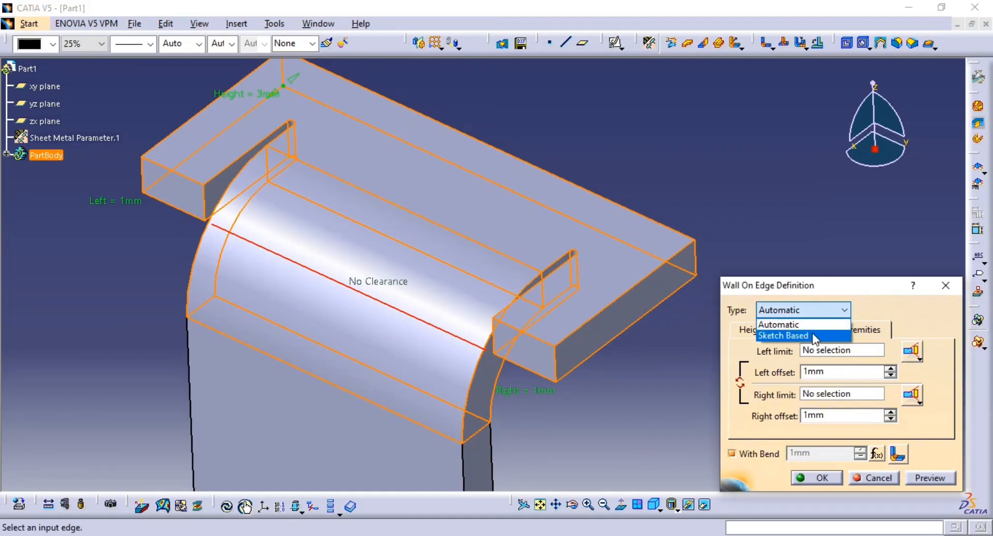
left_click(862, 478)
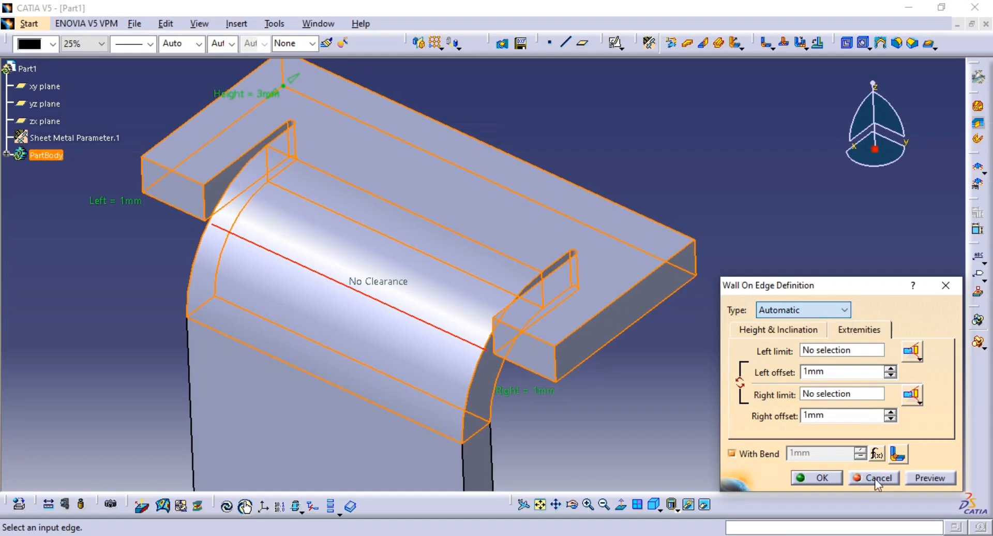
left_click(867, 478)
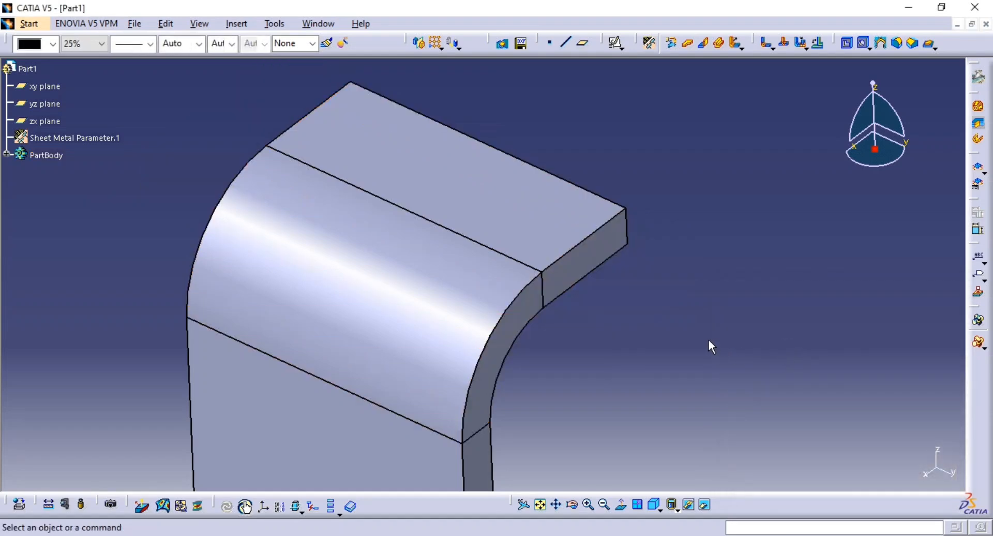
Change the bent wall's type to Sketch Based and start its profile sketch on the base wall's thin top face
double_click(554, 229)
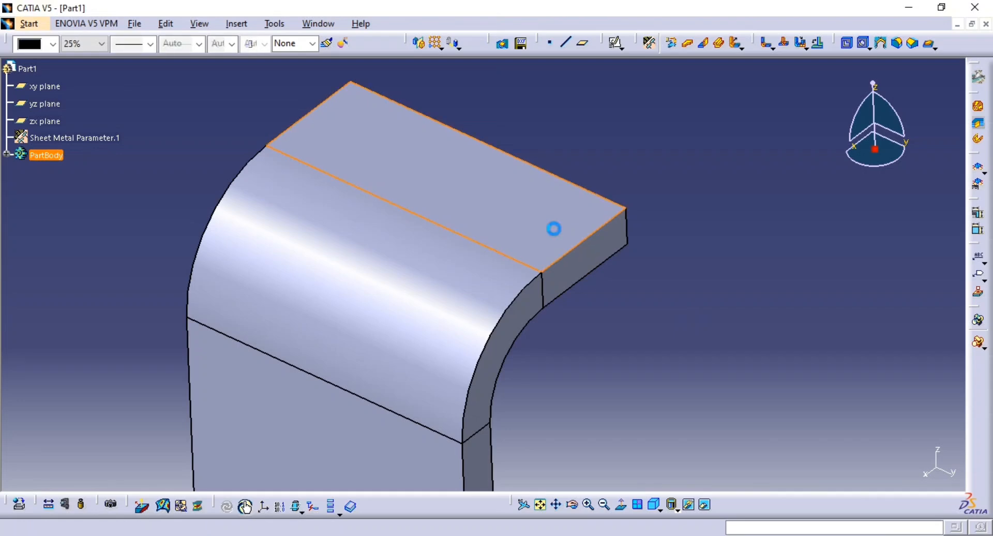
left_click(843, 309)
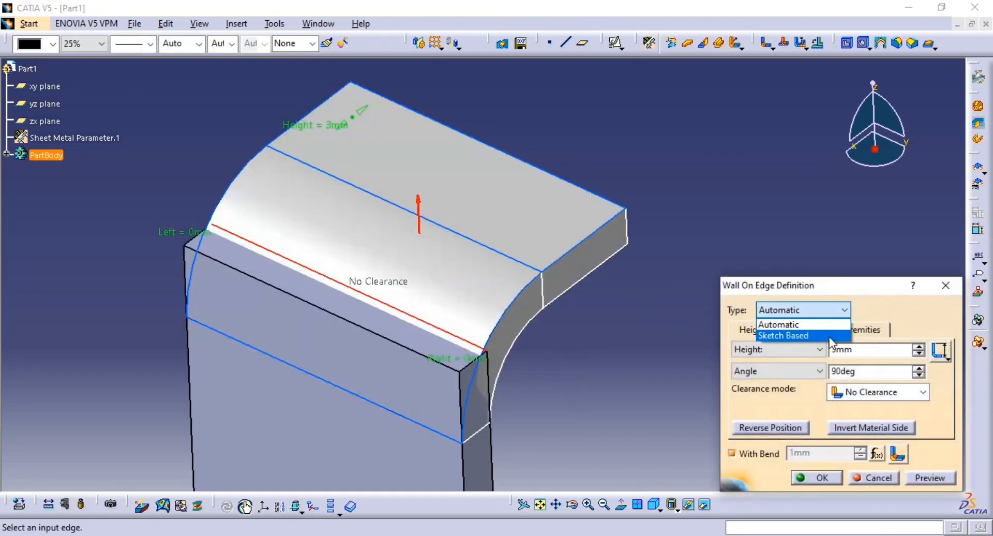
left_click(831, 336)
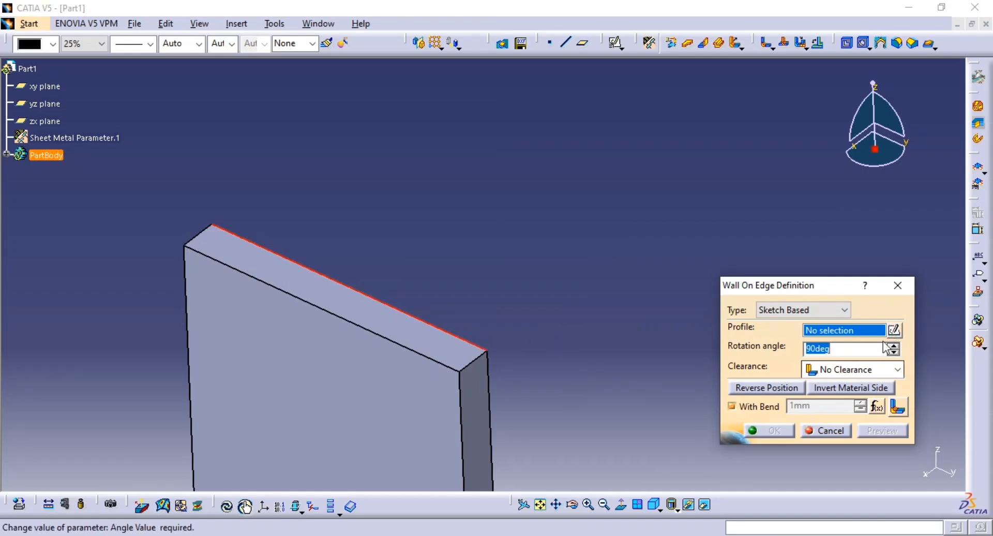
left_click(895, 330)
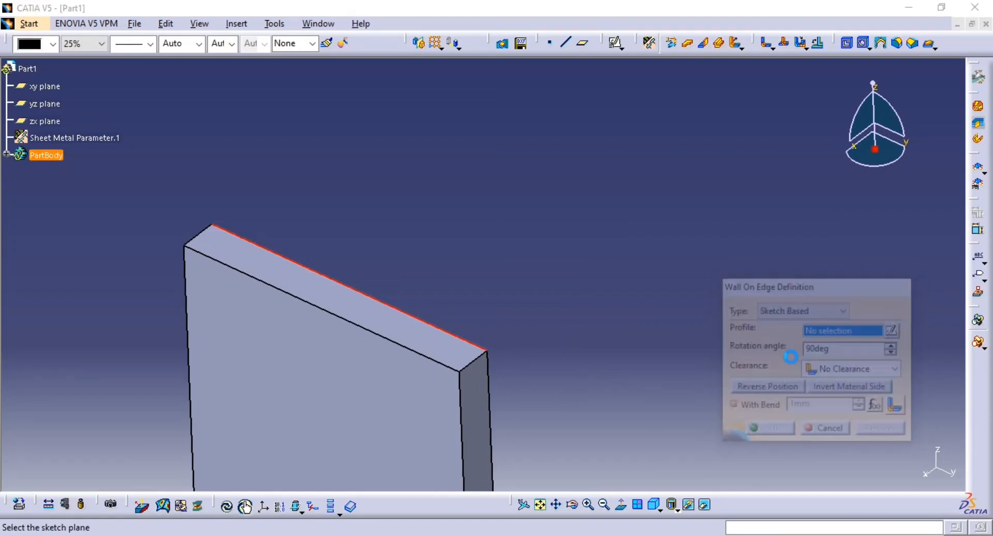
left_click(449, 346)
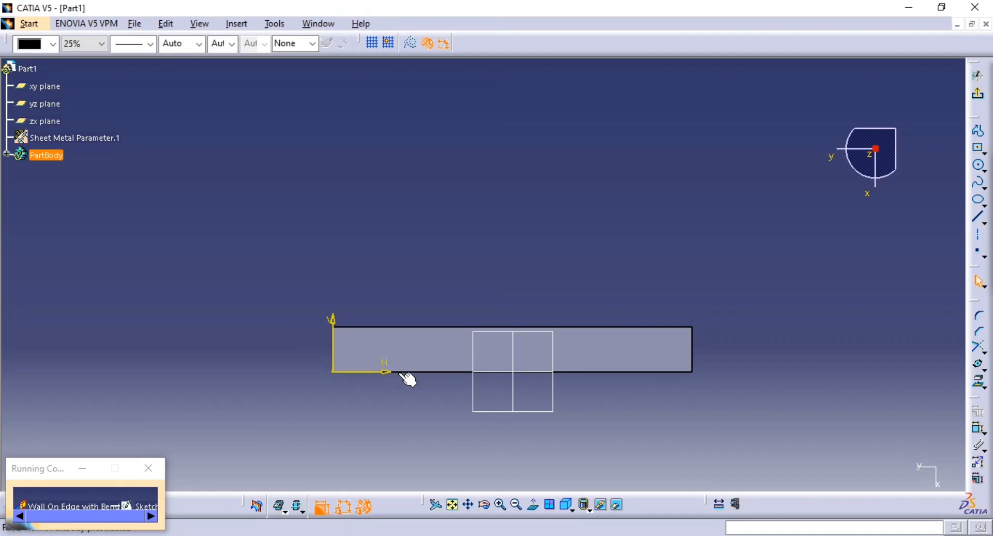
Sketch a rectangle about 1.45 mm high that overlaps the wall's thin face and extends past both of its ends
middle_click_drag(779, 312, 728, 332)
left_click(982, 152)
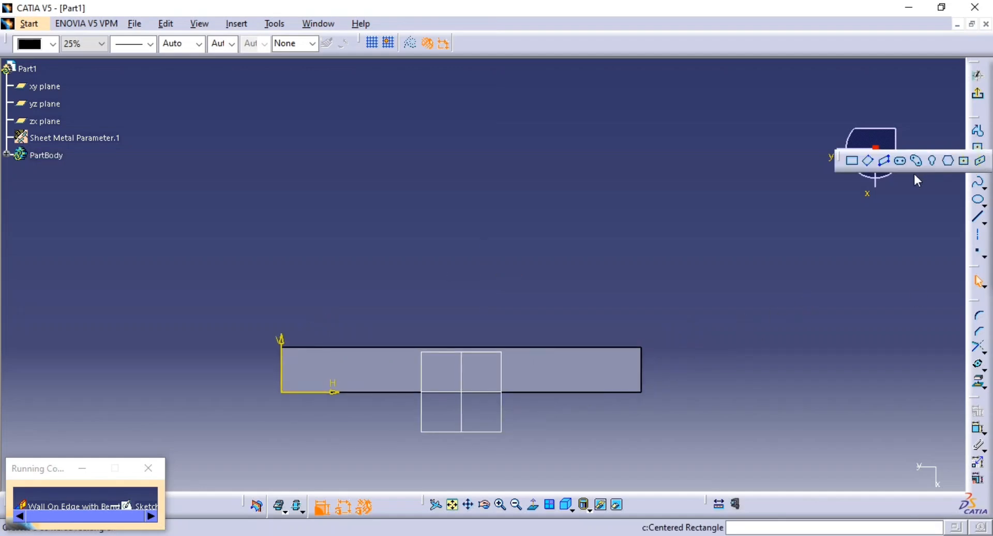
left_click(851, 161)
left_click(720, 251)
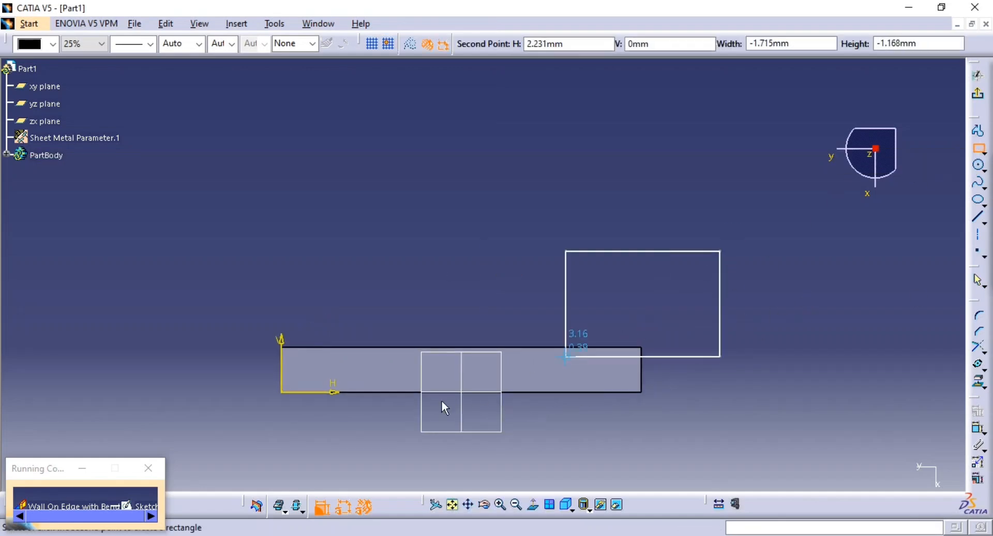
left_click(234, 382)
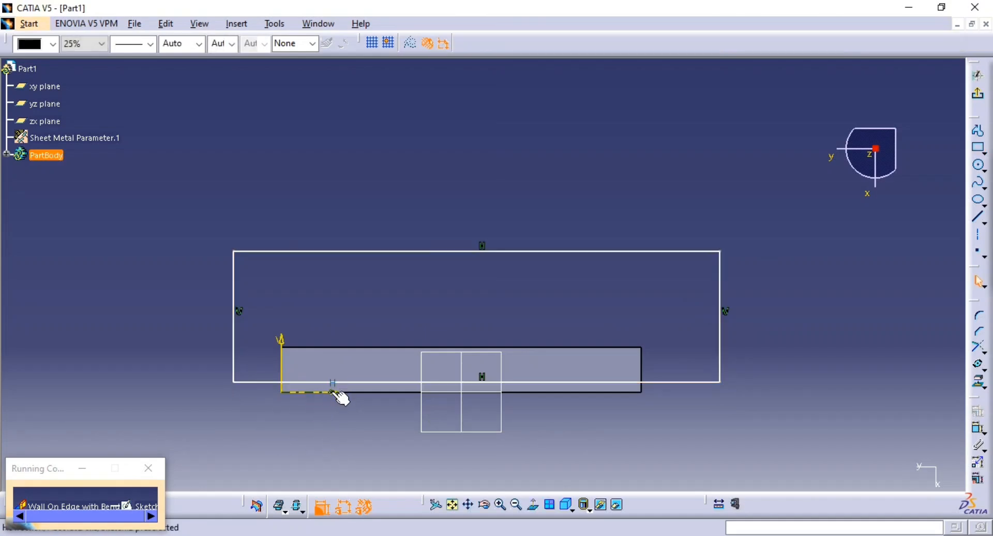
Make the rectangle's lower line coincident with the lower long edge of the wall's face
left_click(336, 393)
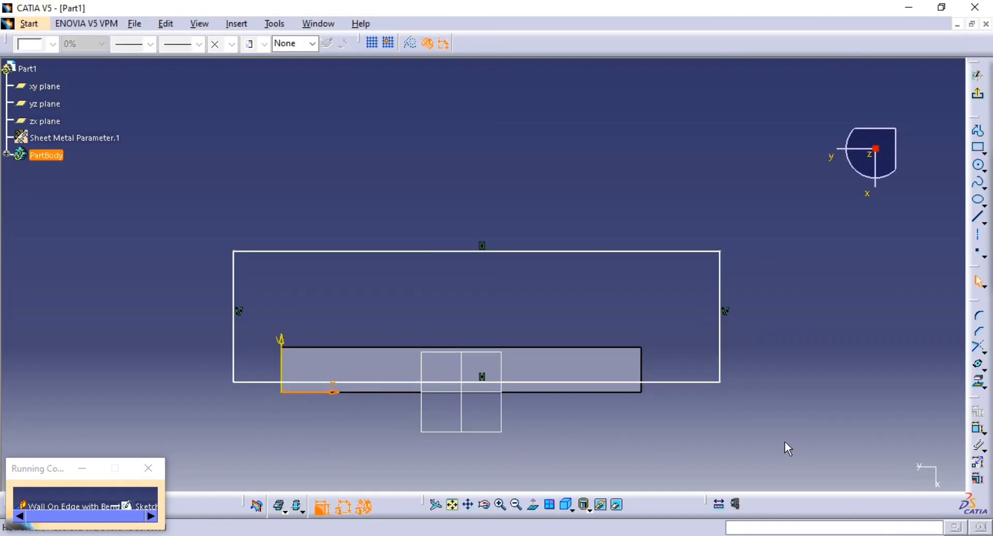
left_click(980, 428)
left_click(980, 430)
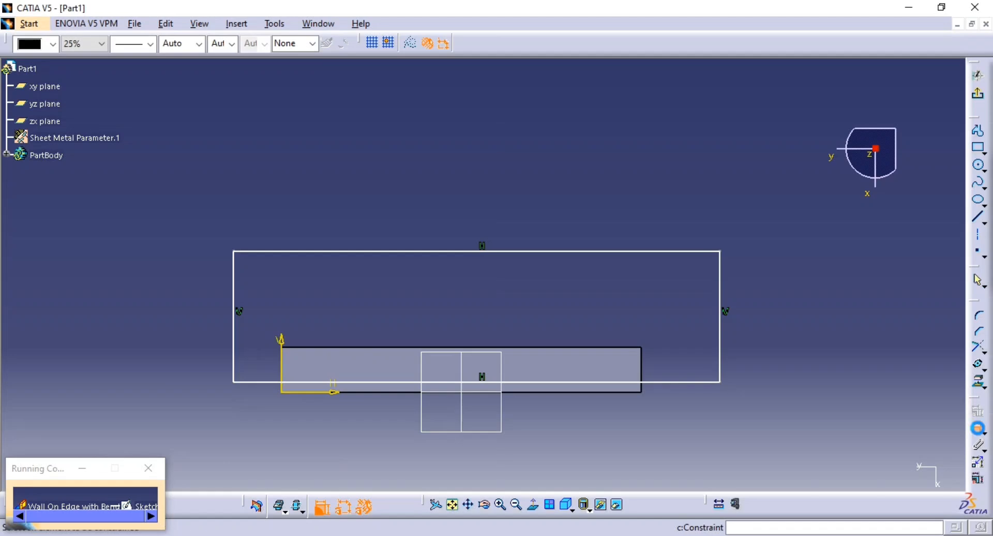
left_click(612, 382)
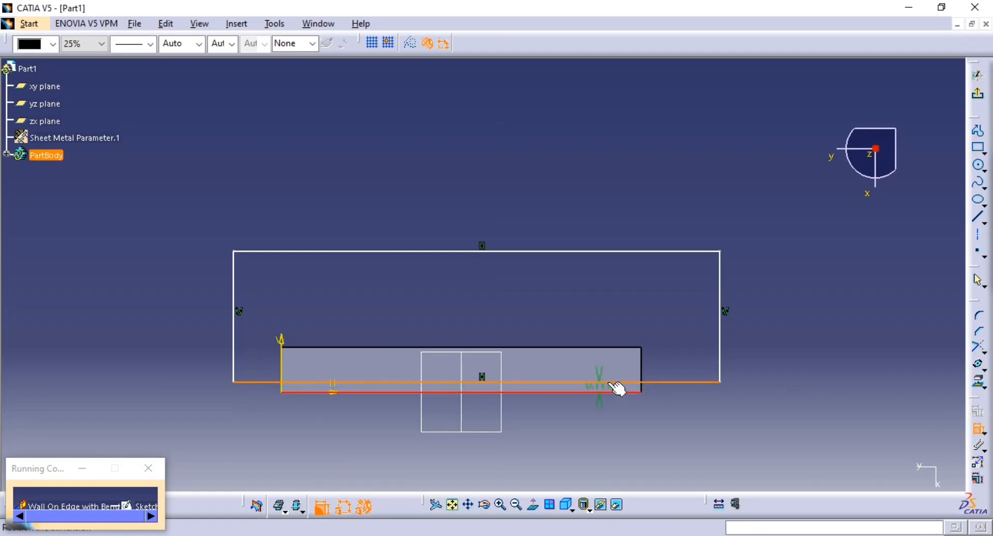
right_click(672, 342)
left_click(720, 414)
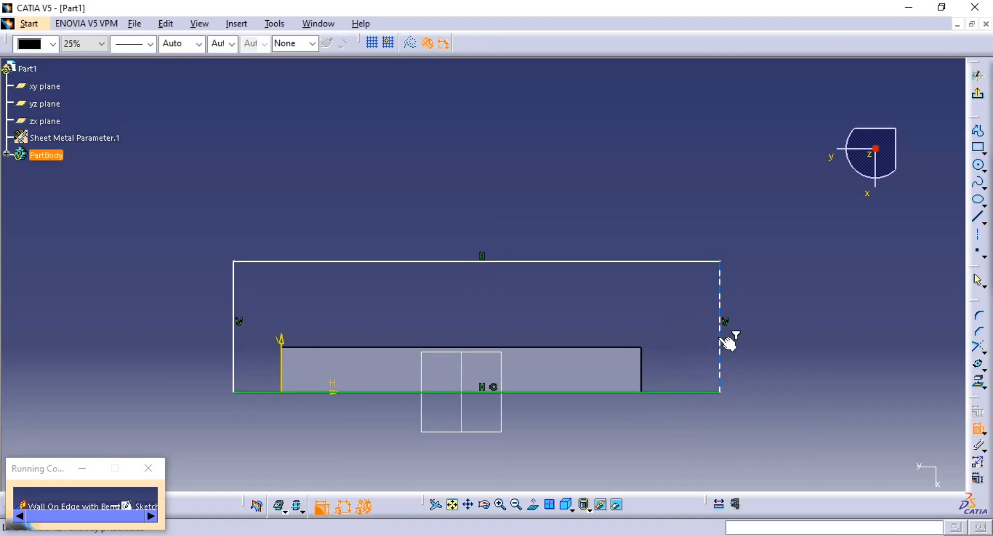
Dimension the horizontal overhangs between the rectangle's vertical sides and the corresponding ends of the wall
left_click(720, 342)
left_click(642, 366)
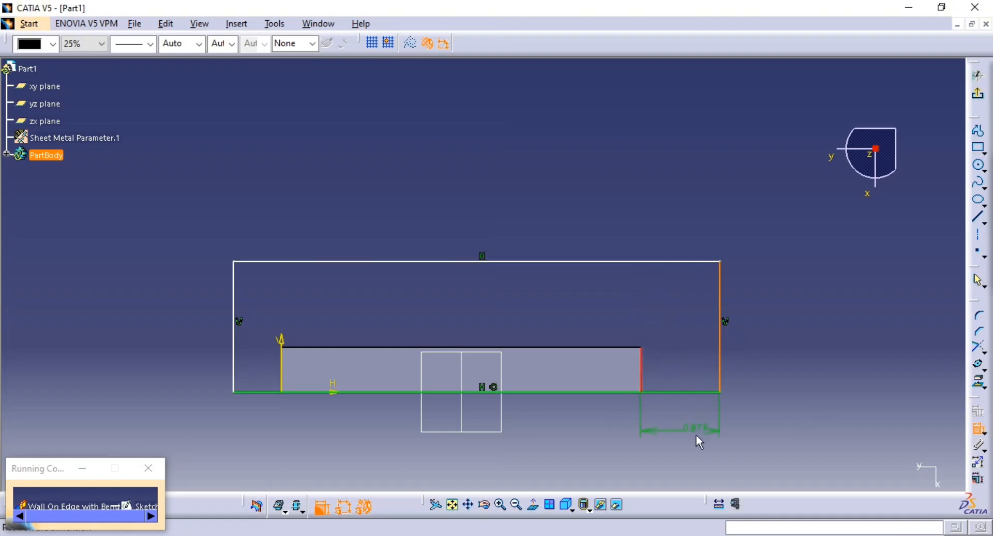
left_click(698, 436)
left_click(282, 347)
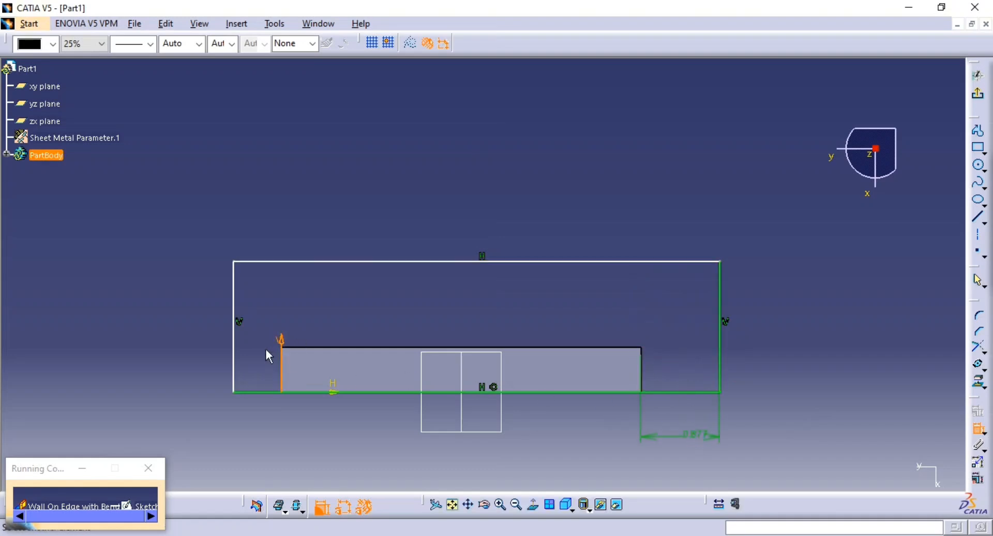
left_click(234, 371)
left_click(262, 413)
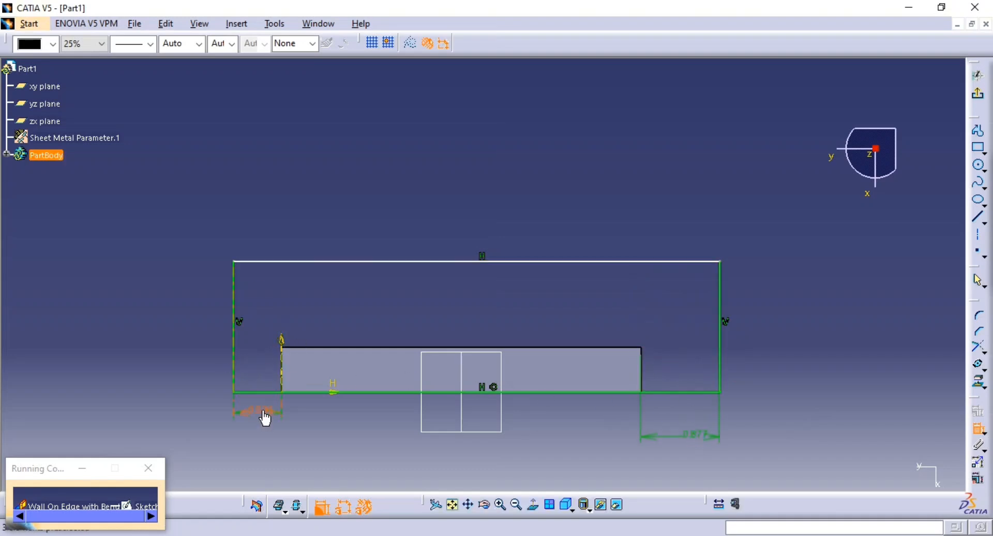
Set both side overhang dimensions of the rectangle to 1 mm
double_click(264, 416)
type("1mm")
key("Return")
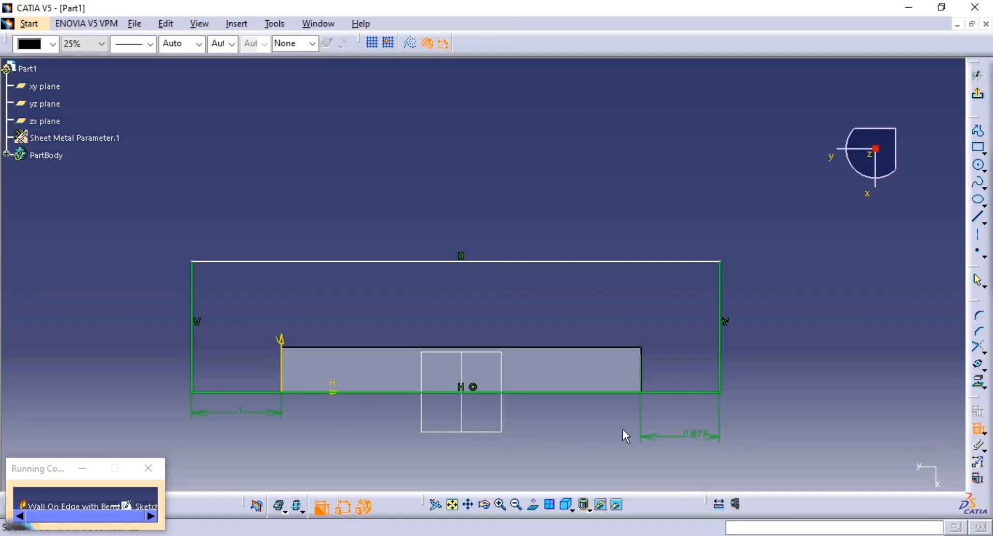
double_click(692, 434)
type("1")
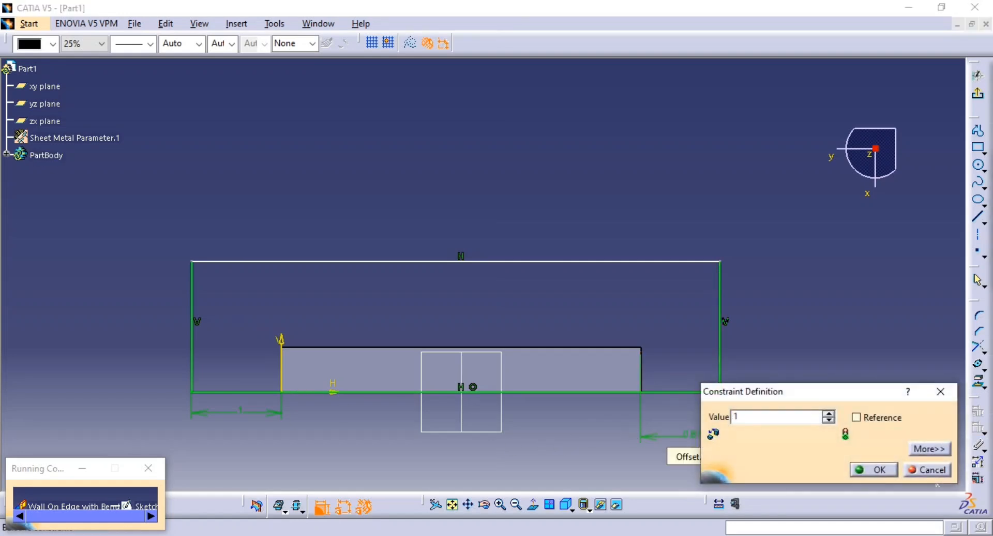
key("Return")
Dimension the rectangle's height between its lower and upper lines and set it to 3 mm
left_click(691, 392)
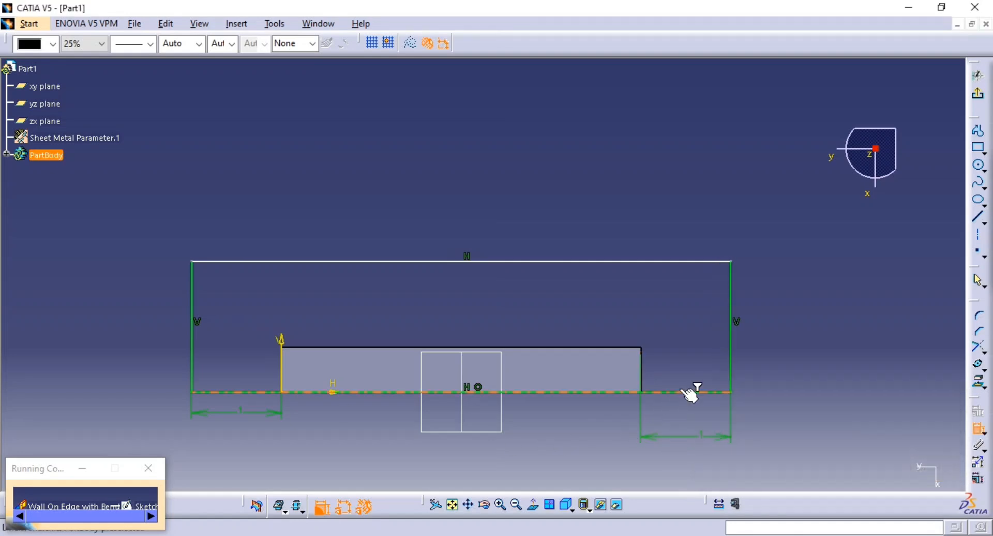
left_click(706, 261)
left_click(781, 329)
double_click(786, 334)
type("3")
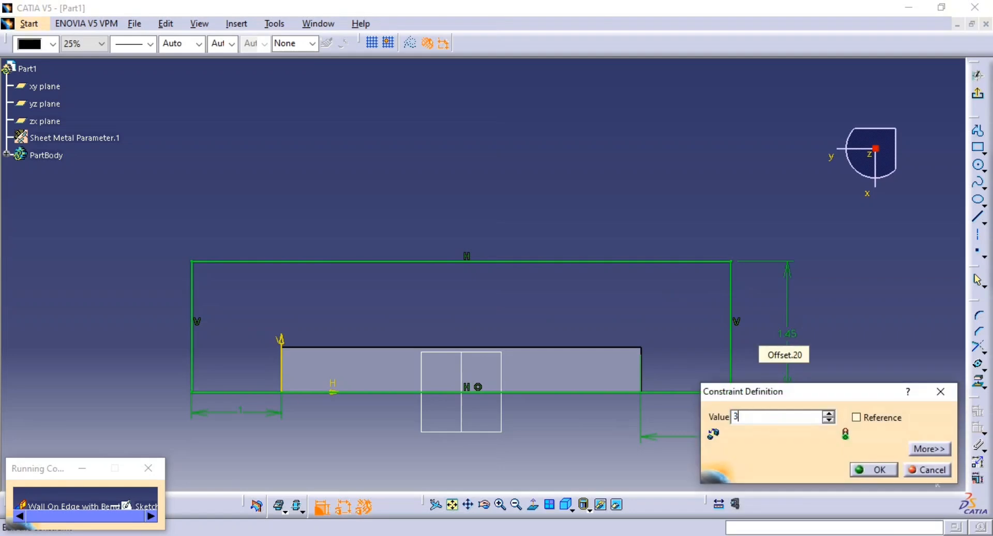
key("Return")
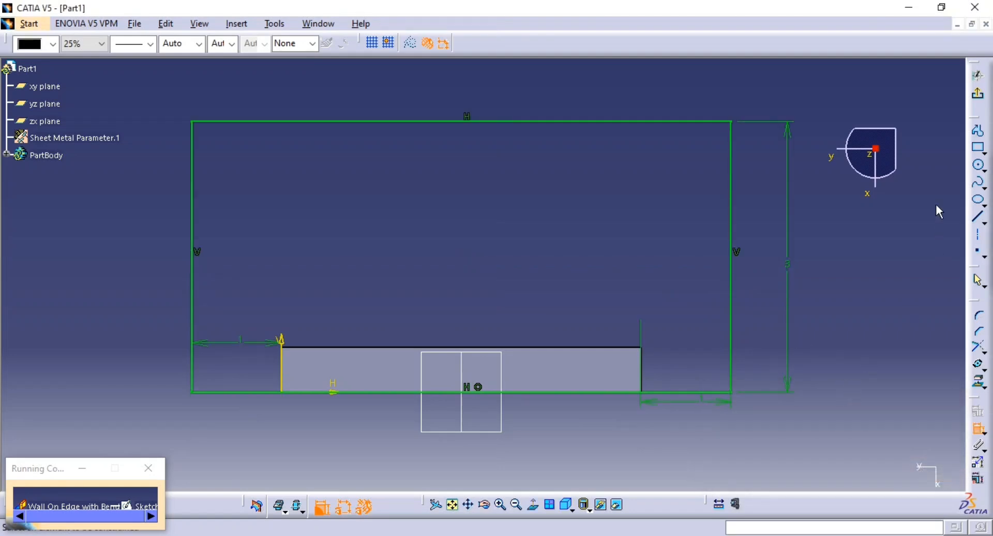
Finish the profile sketch, preview the sketch-based wall with bend and create it with no clearance
left_click(978, 93)
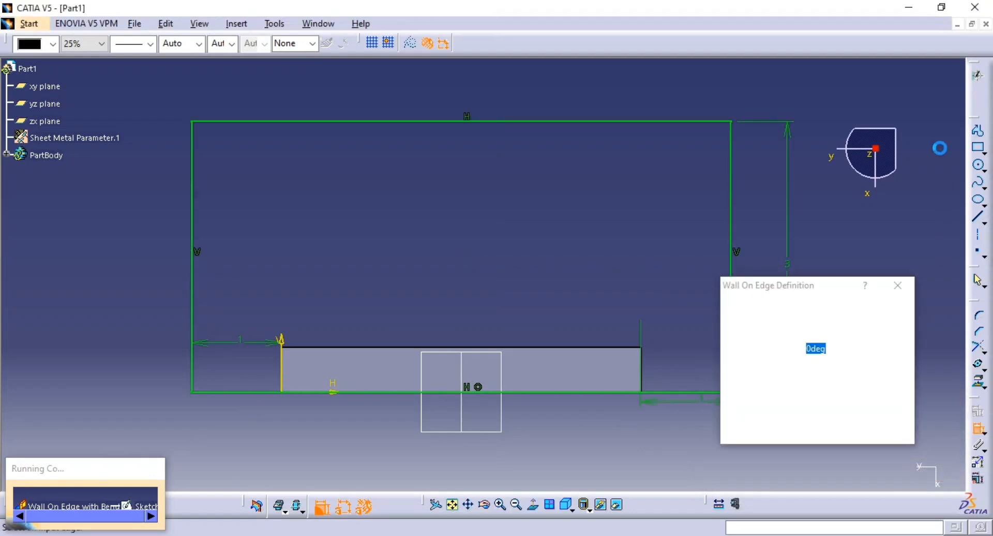
middle_click_drag(541, 326, 481, 300)
left_click(471, 262)
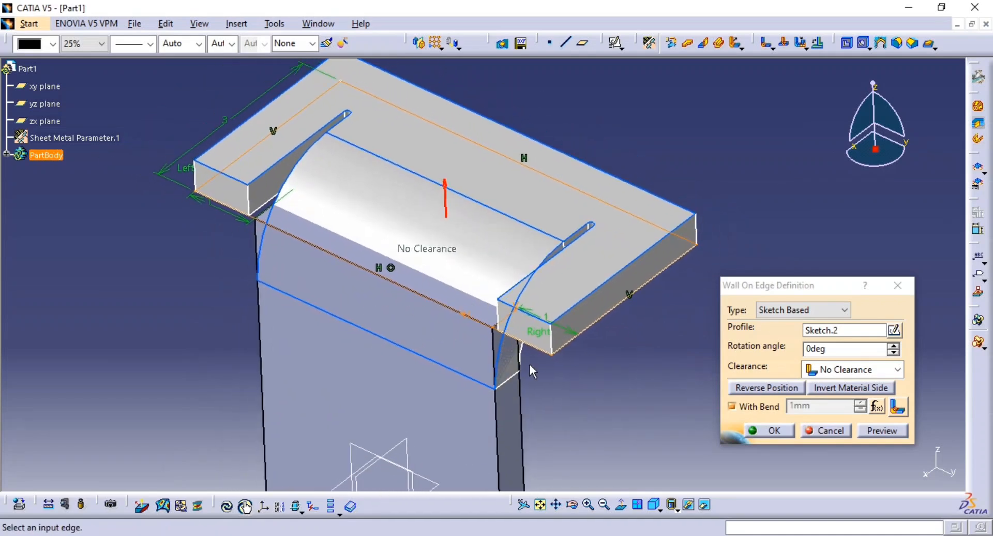
left_click(899, 434)
left_click(772, 431)
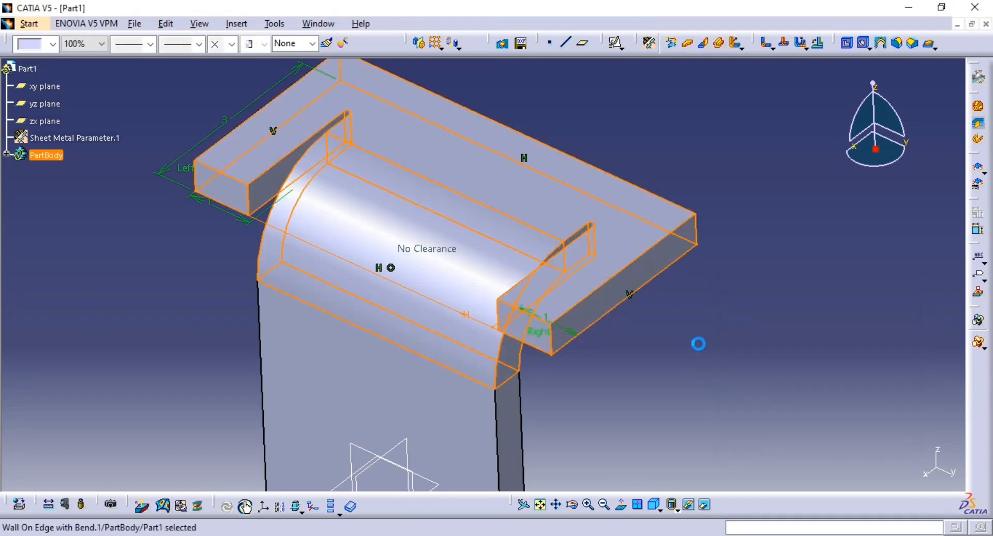
middle_click_drag(691, 342, 645, 388)
Compare the bent wall with drawing FIG:132 and inspect the left extremity relief lengths in its bend definition
key("alt+Tab")
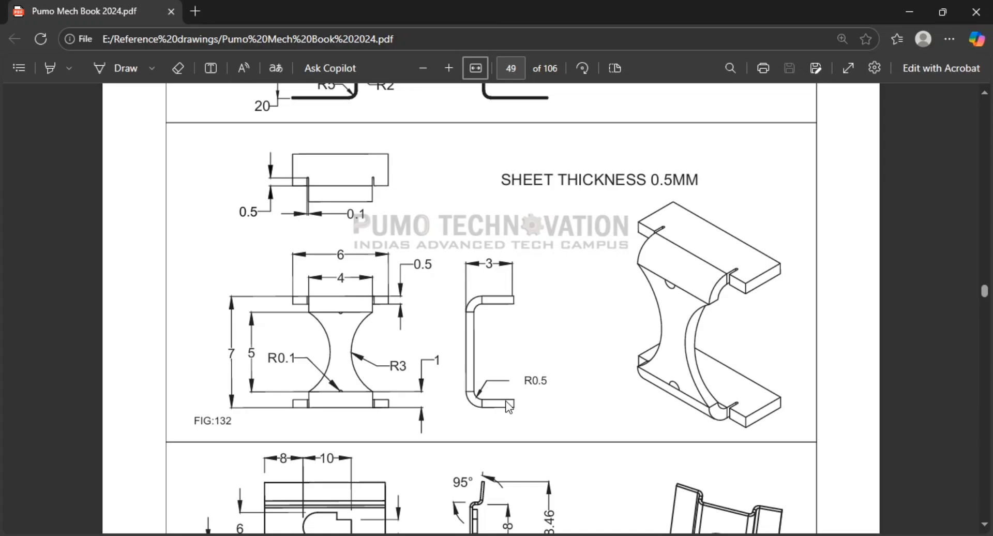
key("alt+Tab")
mouse_move(572, 337)
middle_mouse_down()
mouse_move(585, 348)
mouse_move(768, 360)
mouse_move(702, 330)
middle_mouse_up()
key("alt+Tab")
key("alt+Tab")
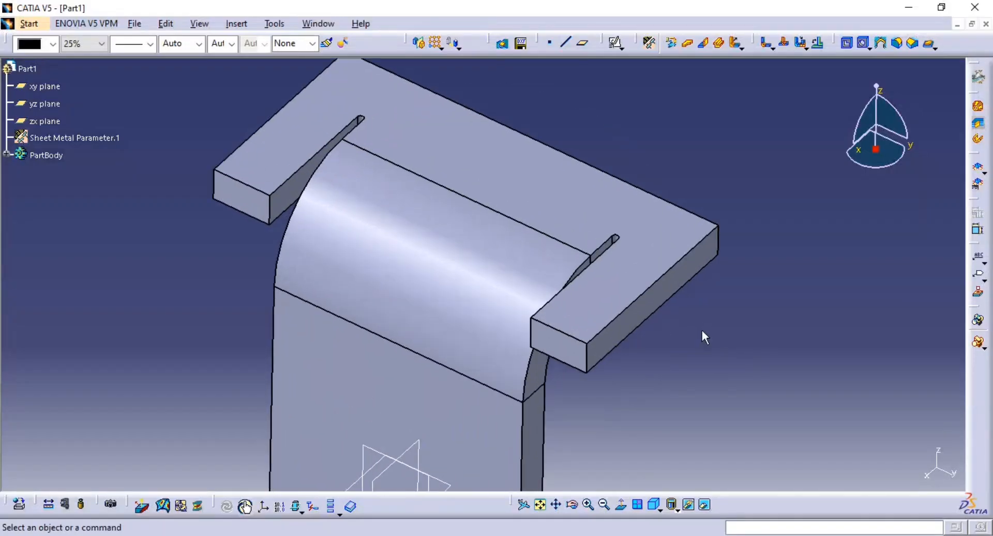
double_click(620, 288)
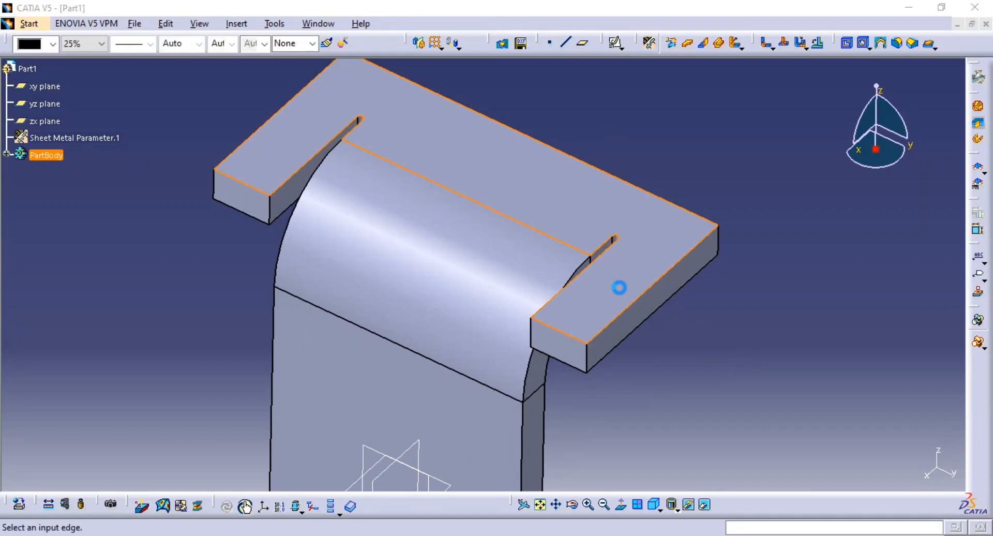
left_click(898, 407)
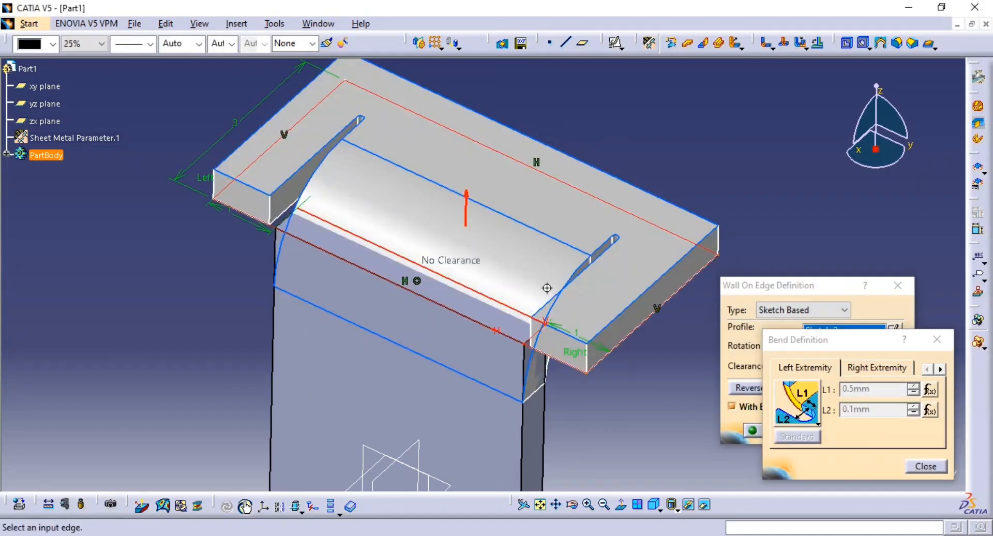
middle_click_drag(548, 288, 588, 333)
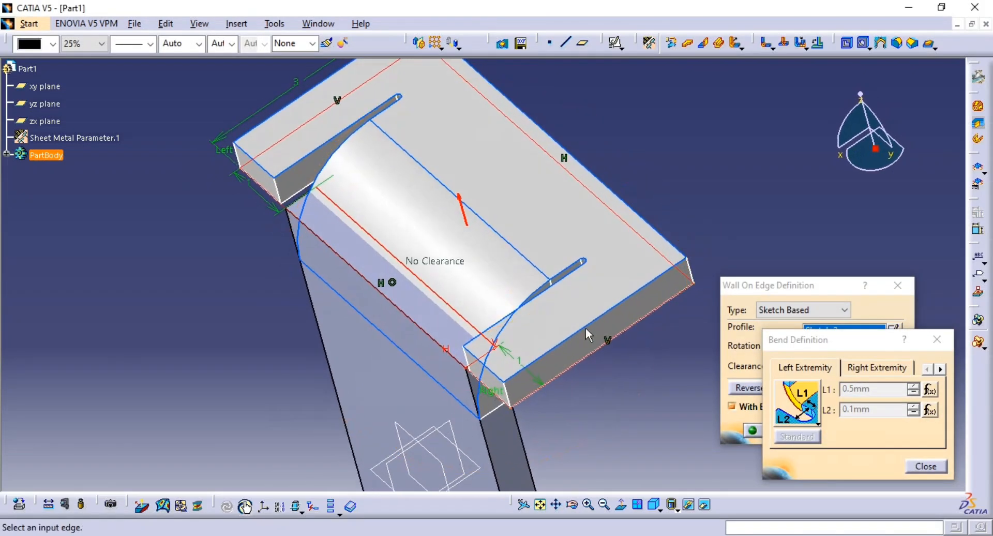
left_click(924, 466)
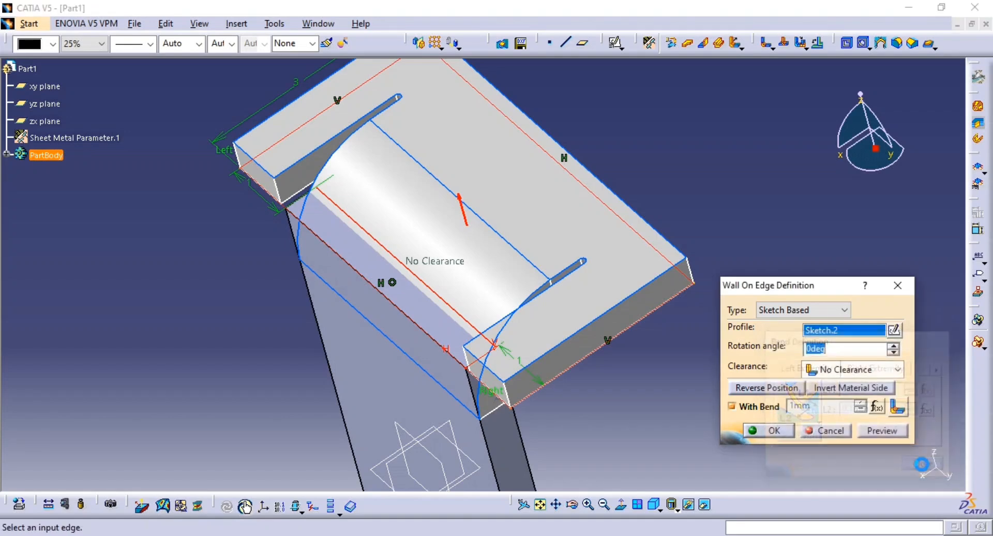
left_click(896, 285)
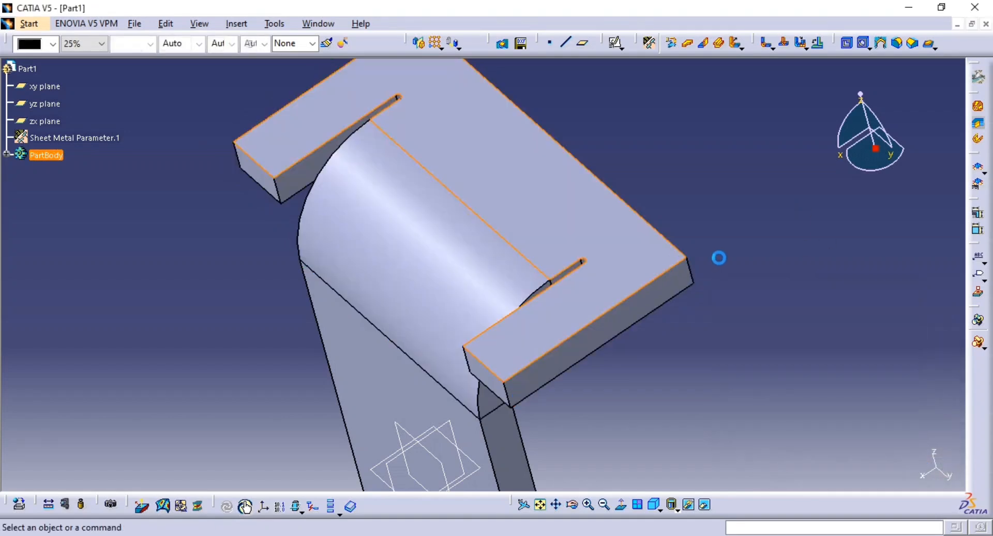
Mirror the bent edge wall about the xy plane onto the opposite end of the base wall
middle_click_drag(716, 257, 570, 301)
left_click(419, 43)
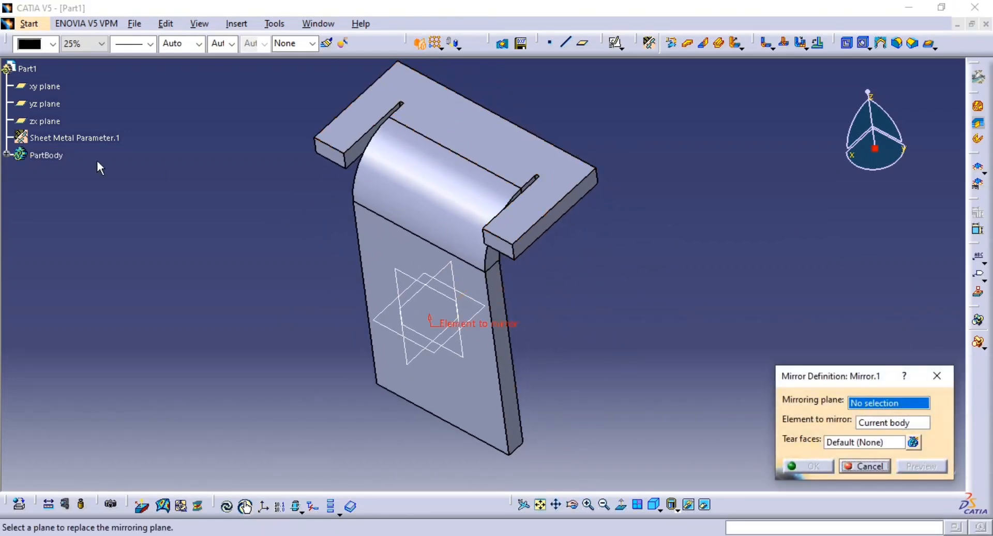
left_click(6, 154)
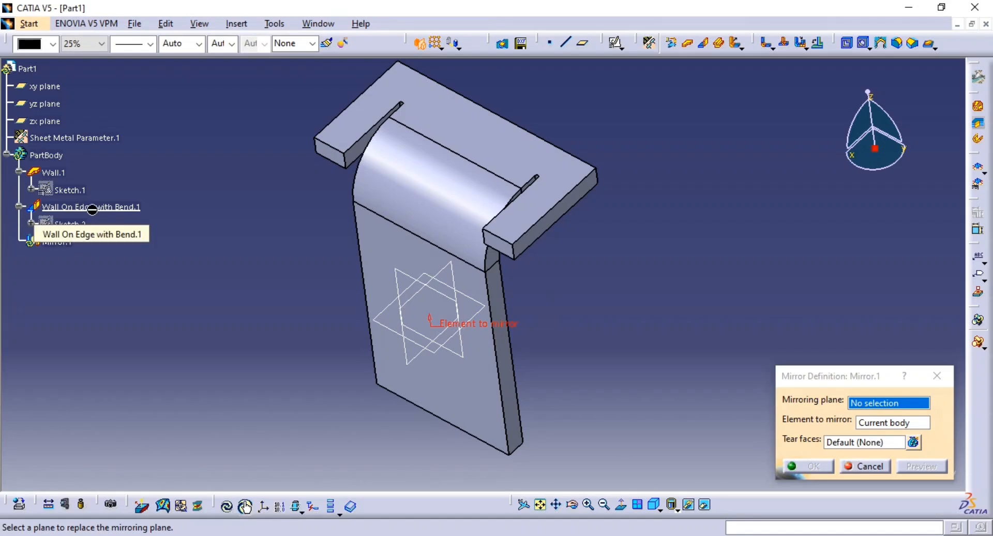
middle_click_drag(449, 309, 459, 286)
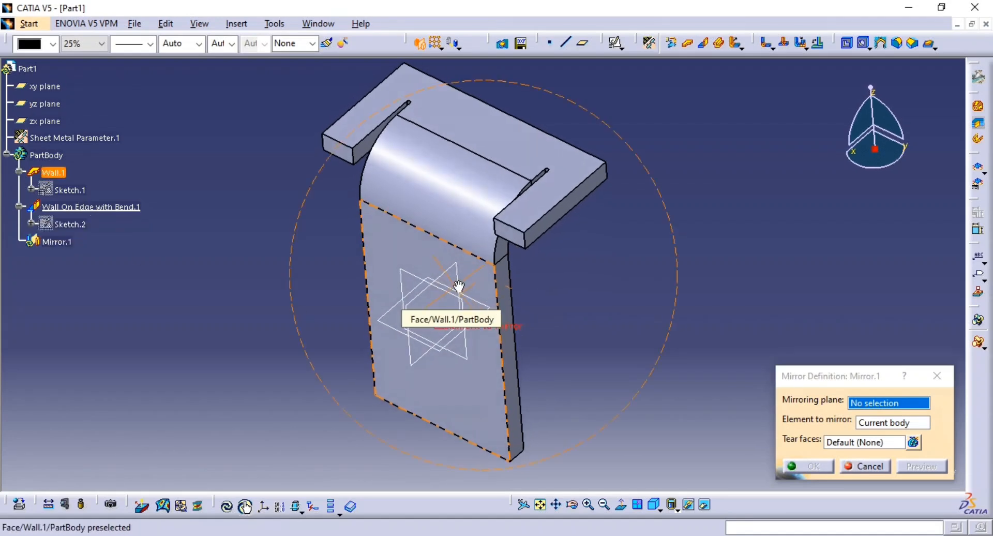
left_click(473, 306)
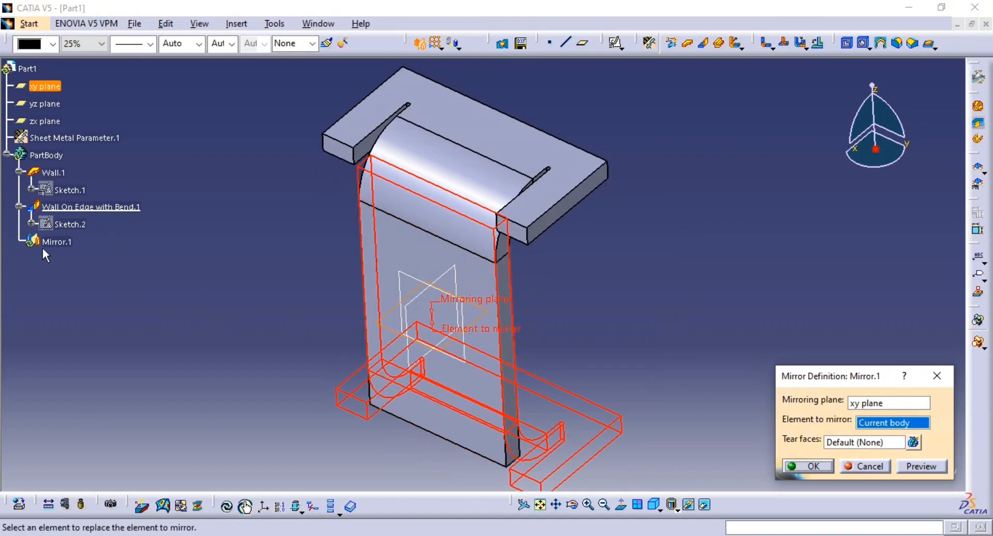
left_click(83, 207)
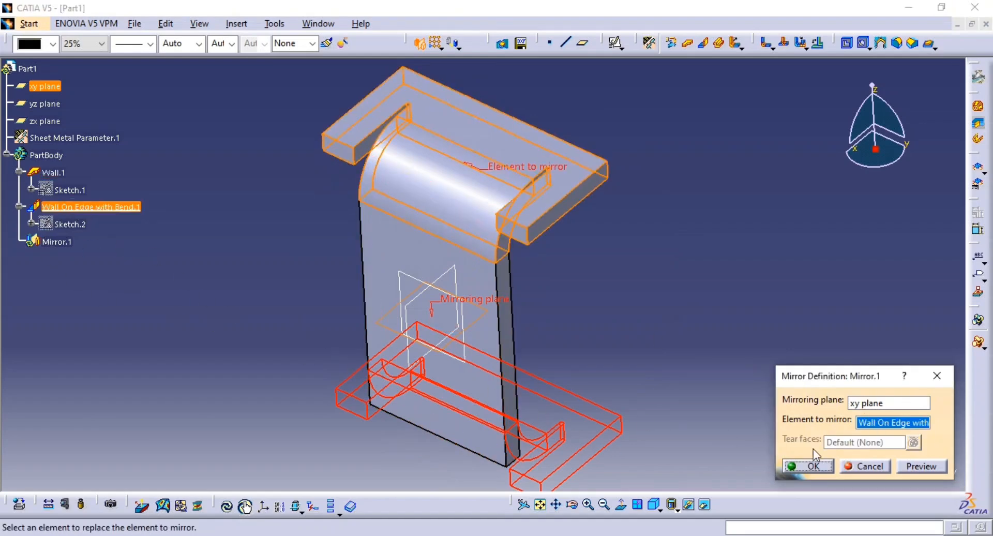
left_click(911, 465)
left_click(815, 466)
Start a sketch on the base wall's flat face and draw a centre-based arc of about 3.5 mm radius cutting across its side edge
middle_click_drag(747, 288, 611, 260)
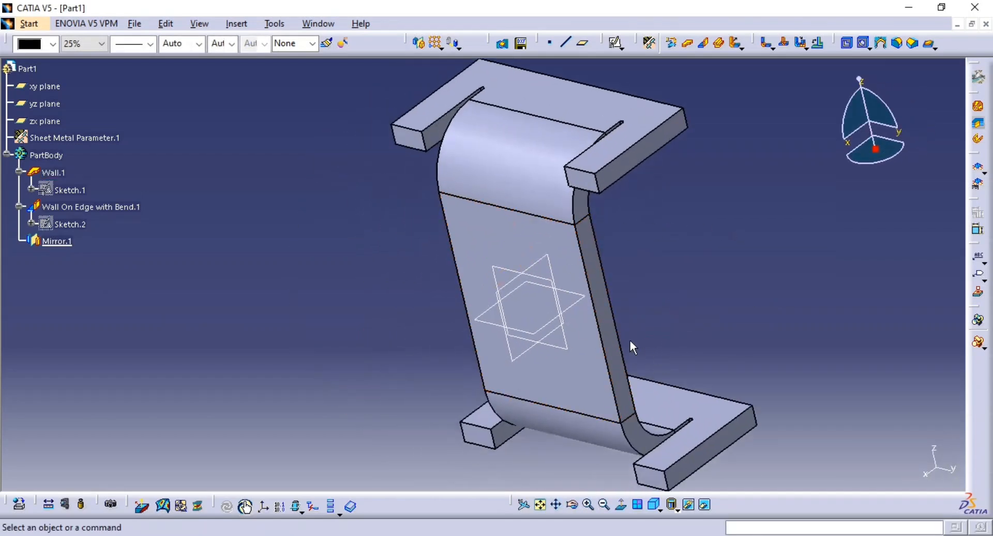
left_click(617, 45)
left_click(574, 275)
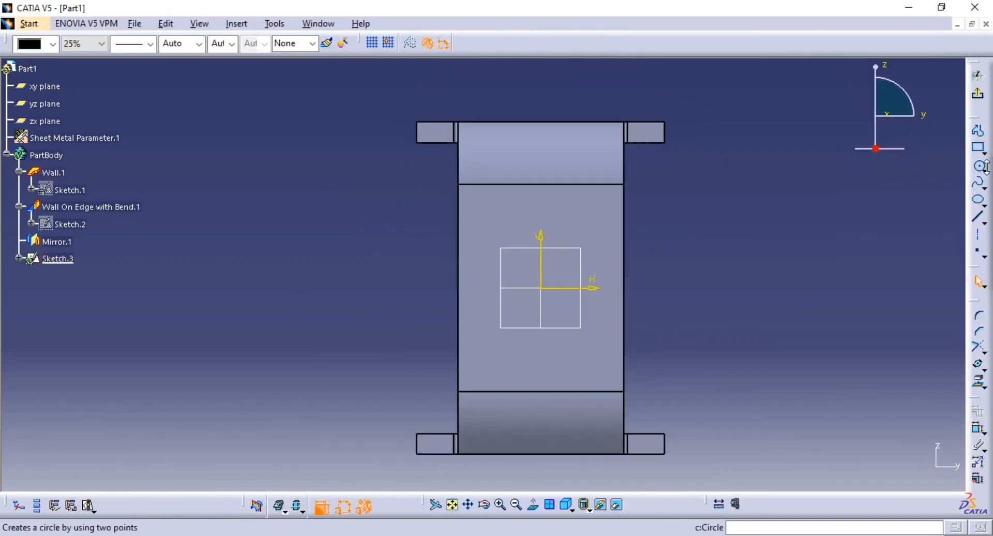
left_click(984, 171)
left_click(978, 176)
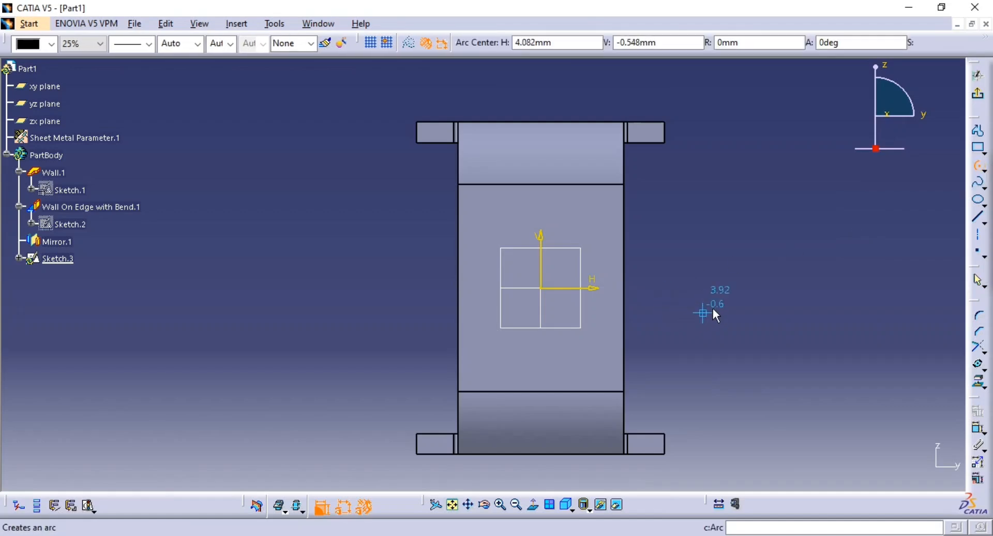
left_click(743, 287)
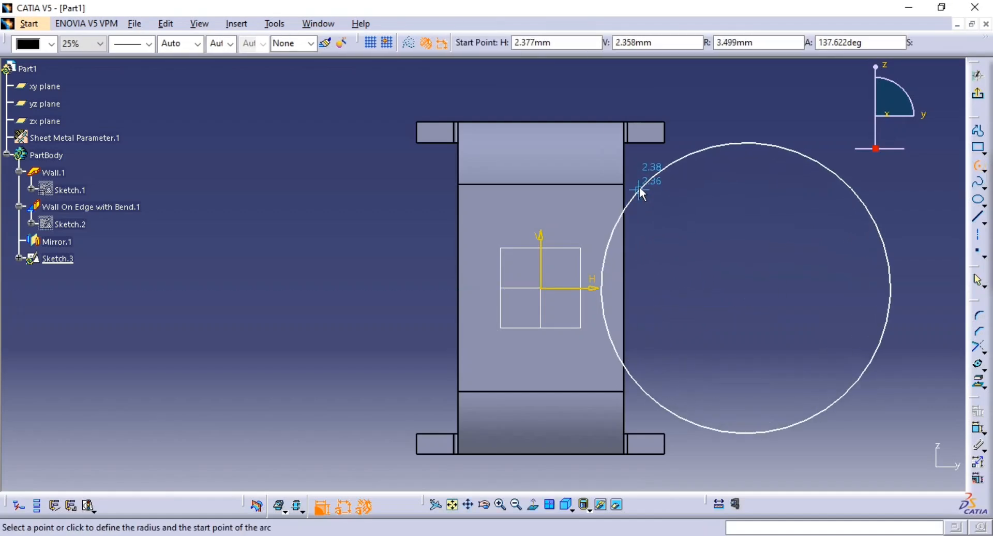
left_click(640, 184)
left_click(676, 391)
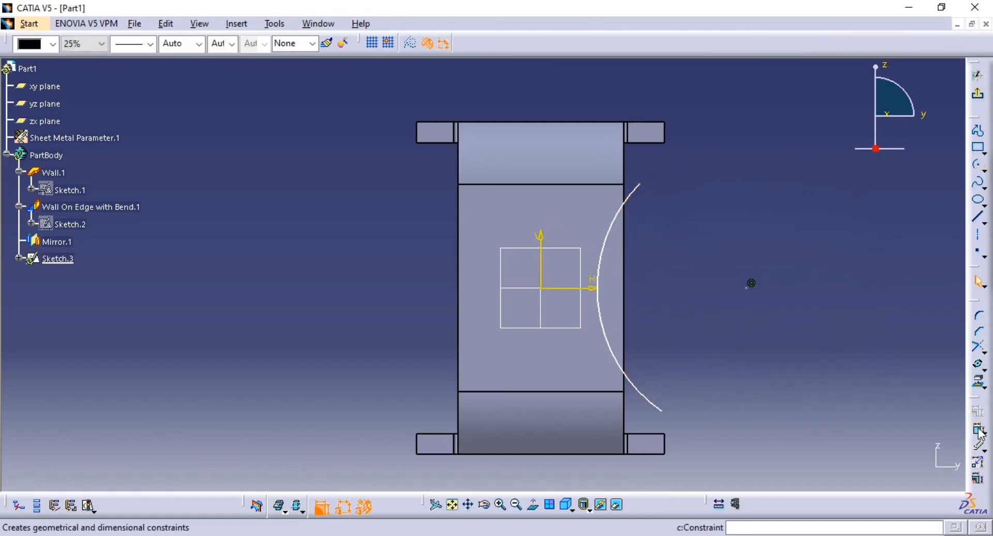
Make the arc's upper endpoint coincident with the corner where the wall's side edge meets the upper bend
left_click(626, 187)
right_click(693, 178)
left_click(753, 261)
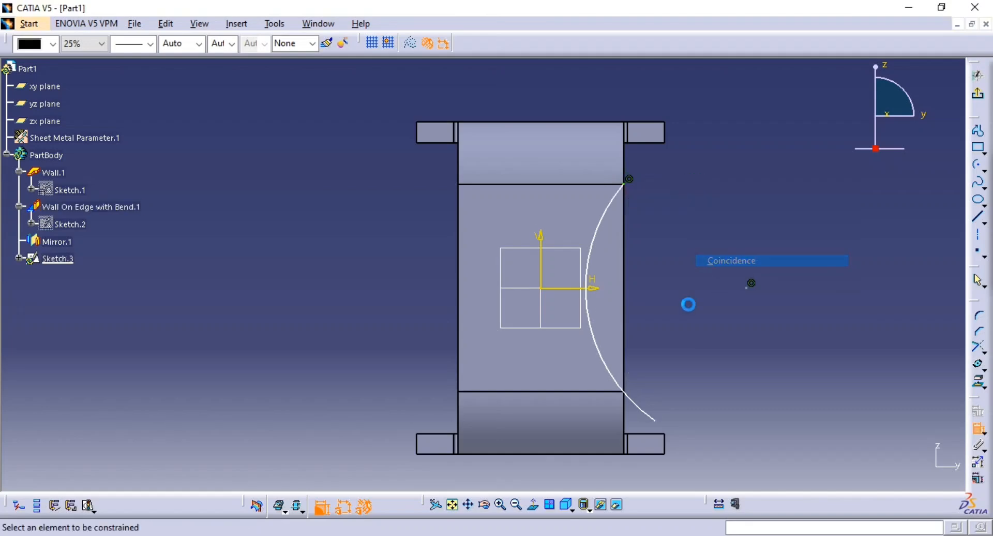
left_click(653, 417)
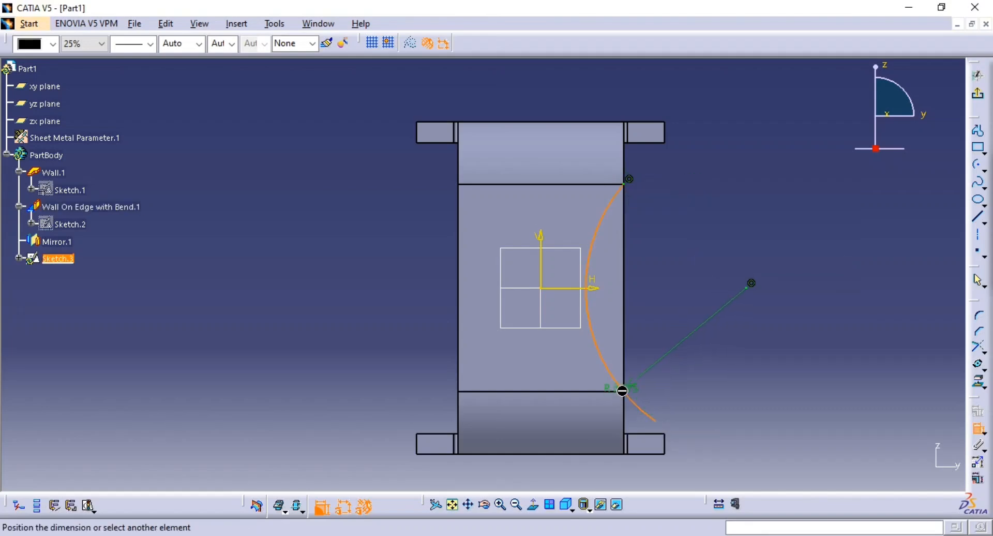
left_click(626, 363)
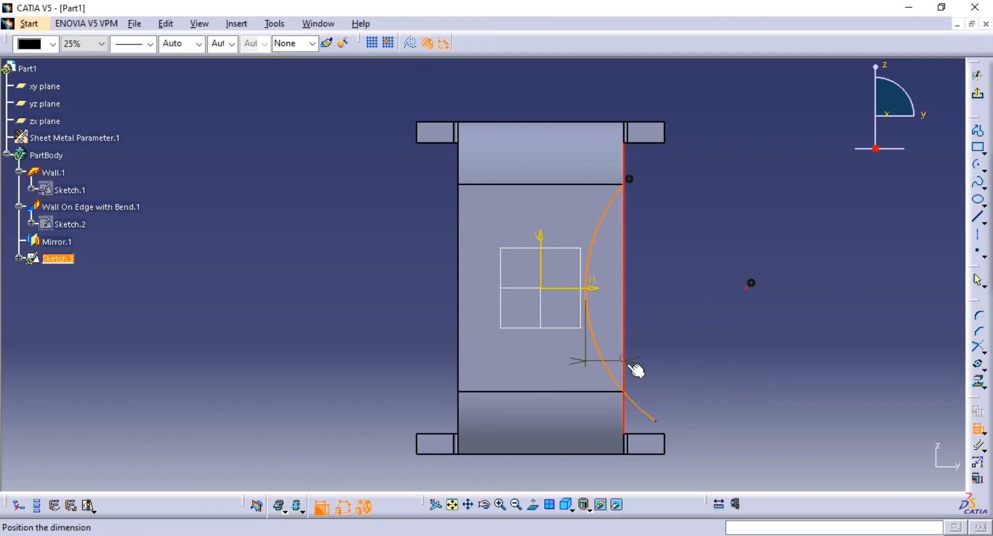
right_click(649, 371)
left_click(709, 422)
Pull the arc's lower endpoint inward and make it coincident with the corner where the side edge meets the lower bend
left_click_drag(663, 427, 614, 348)
left_click(978, 428)
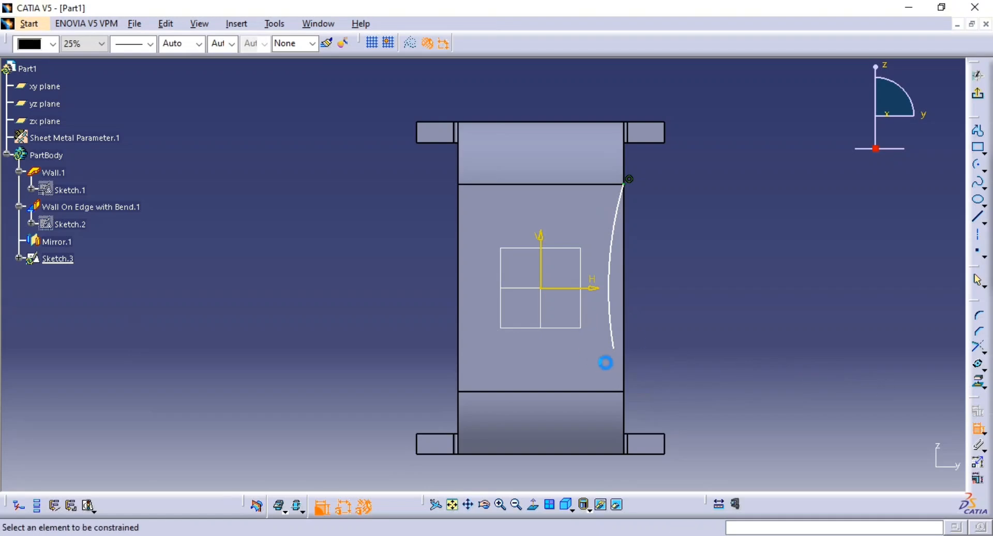
left_click(615, 349)
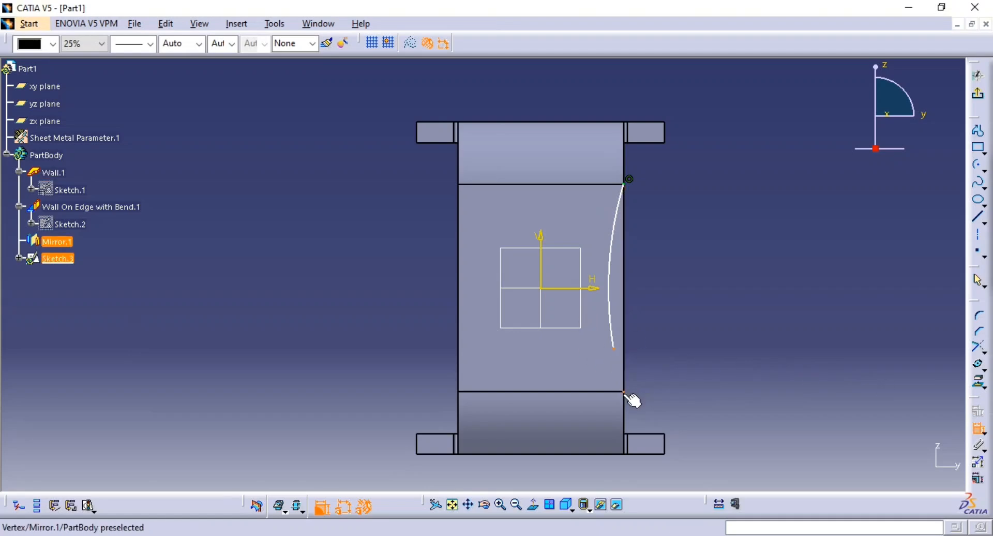
left_click(625, 392)
right_click(686, 318)
left_click(744, 398)
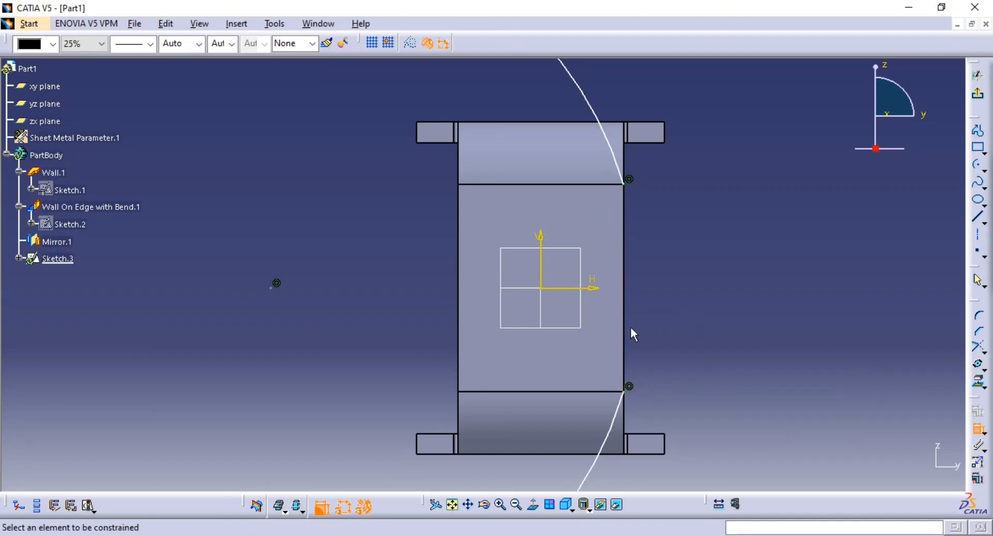
Dimension the arc's radius, check it against the reference drawing and set it to 3 mm
left_click(610, 134)
left_click(626, 99)
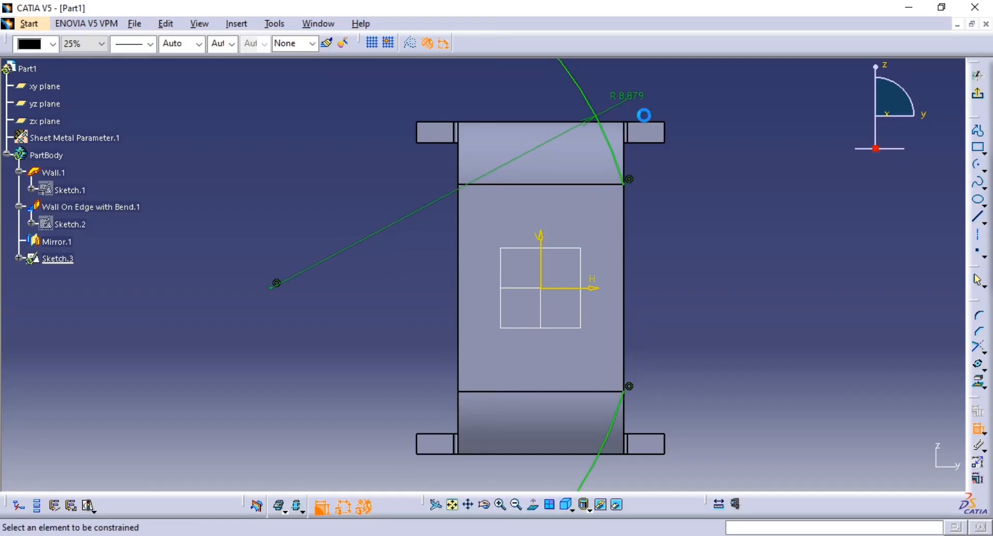
key("alt+Tab")
key("alt+Tab")
double_click(628, 97)
type("3")
key("Return")
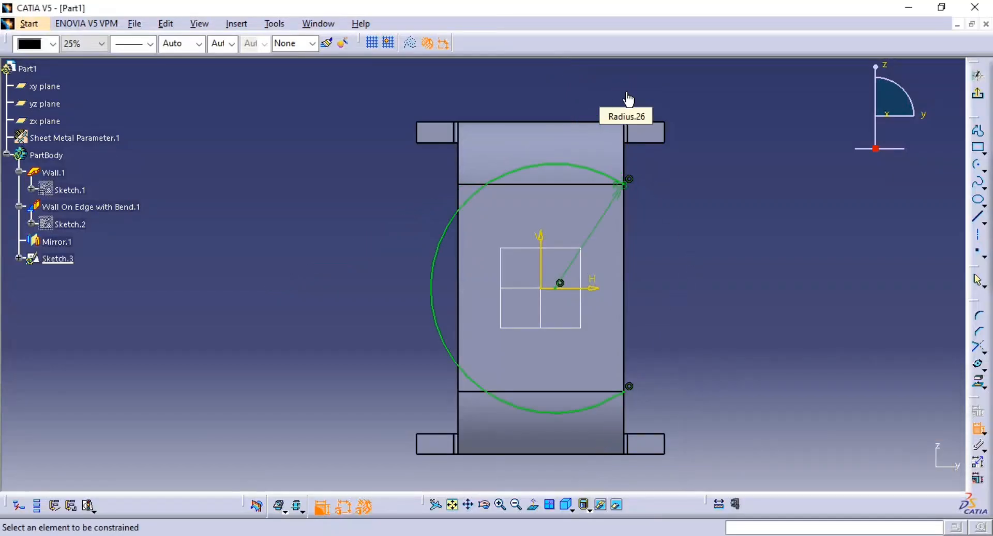
key("Escape")
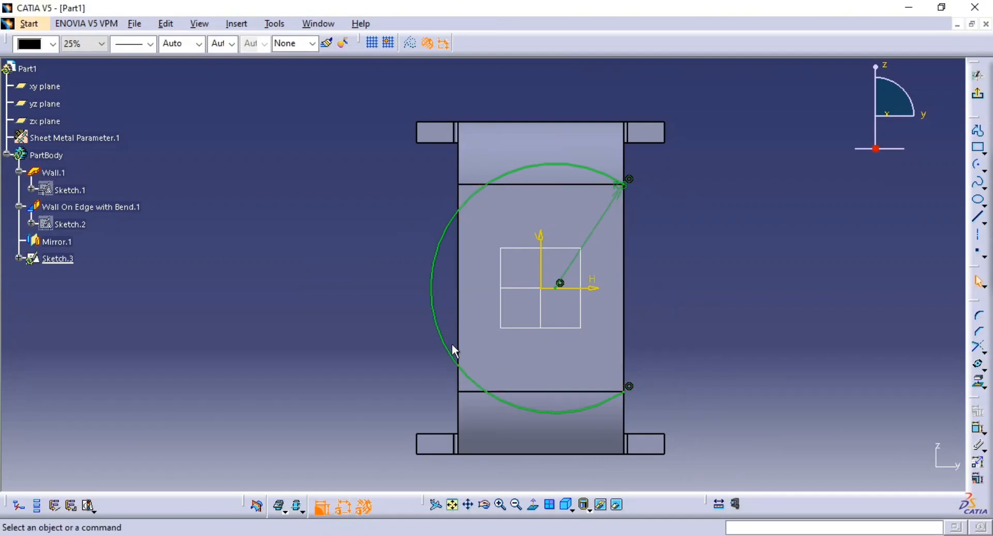
Try to move the 3 mm arc and its centre toward the outer side of the wall's edge
left_click(440, 334)
left_click_drag(440, 334, 687, 259)
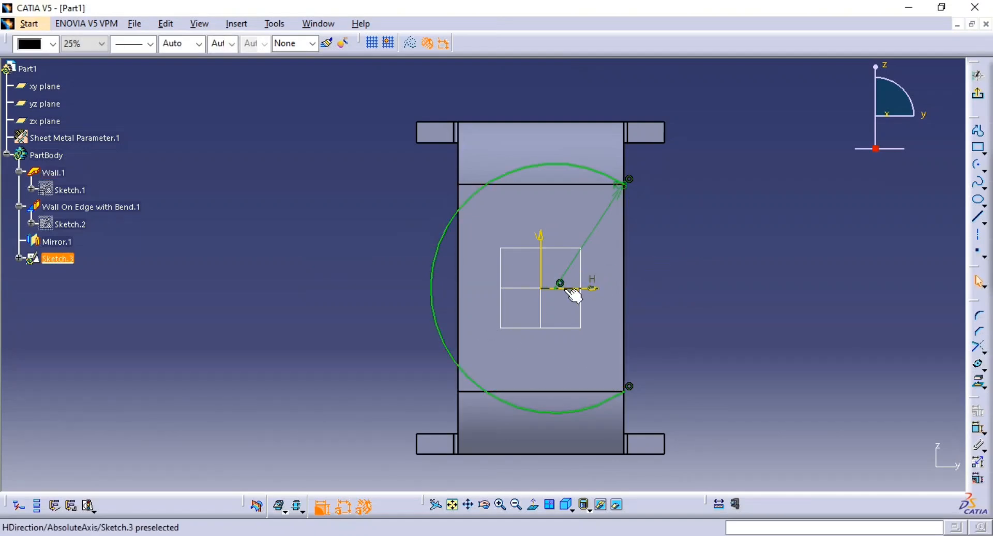
left_click_drag(557, 286, 590, 290)
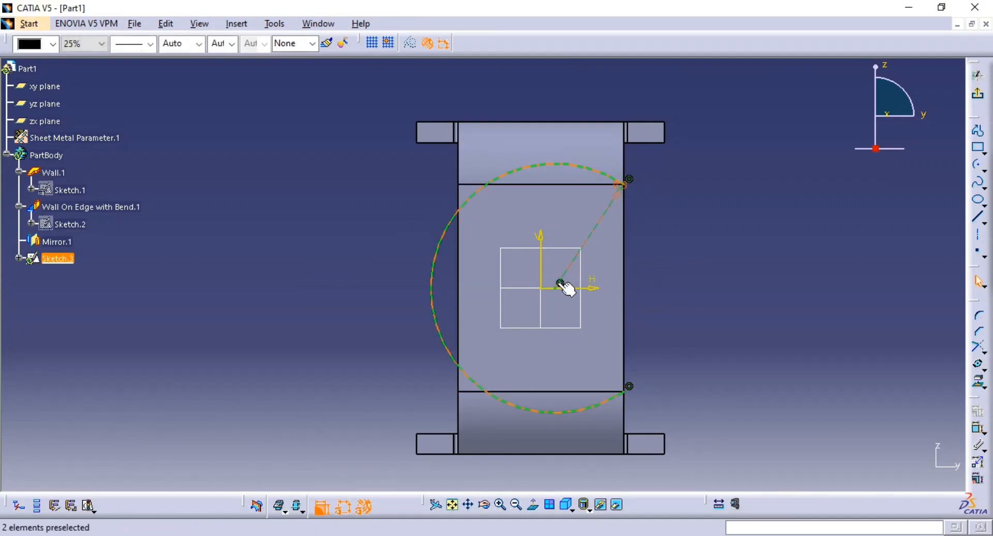
Delete the coincidence constraints at both arc endpoints and move the arc's centre outside the wall's side edge
left_click(630, 185)
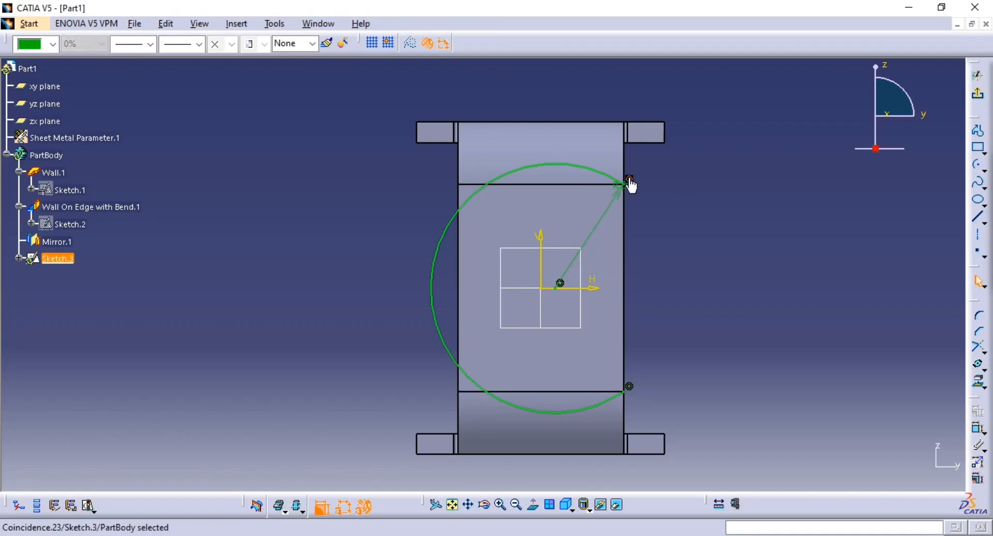
left_click(692, 226)
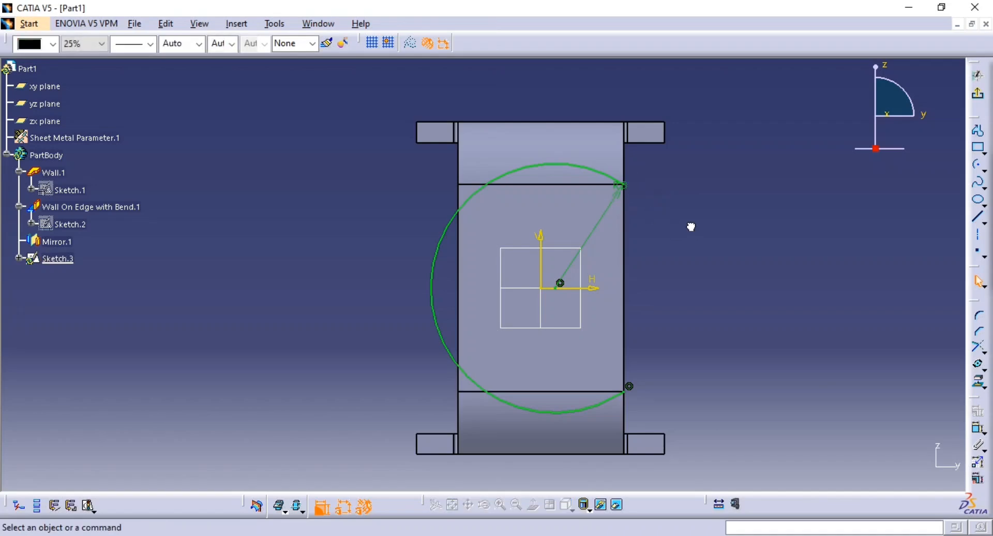
left_click(629, 386)
key("Delete")
left_click_drag(561, 287, 700, 293)
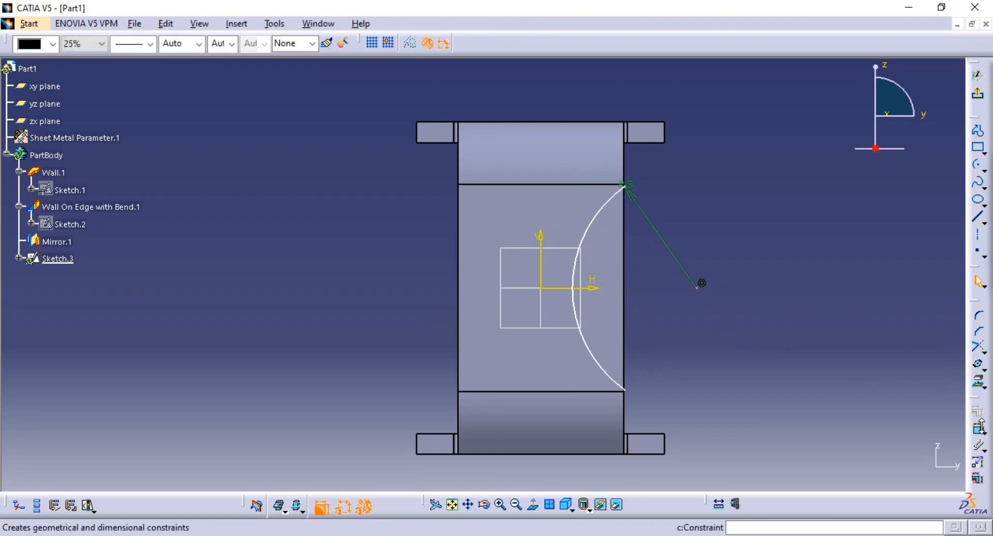
Check the reference drawing and make the arc's lower endpoint coincident with the corner at the lower bend line
left_click(977, 429)
key("alt+Tab")
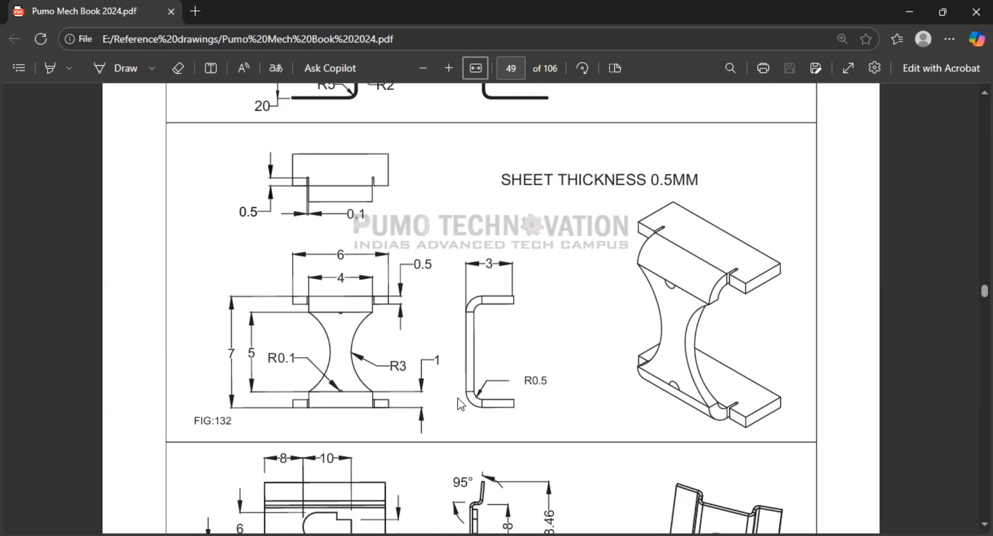
key("alt+Tab")
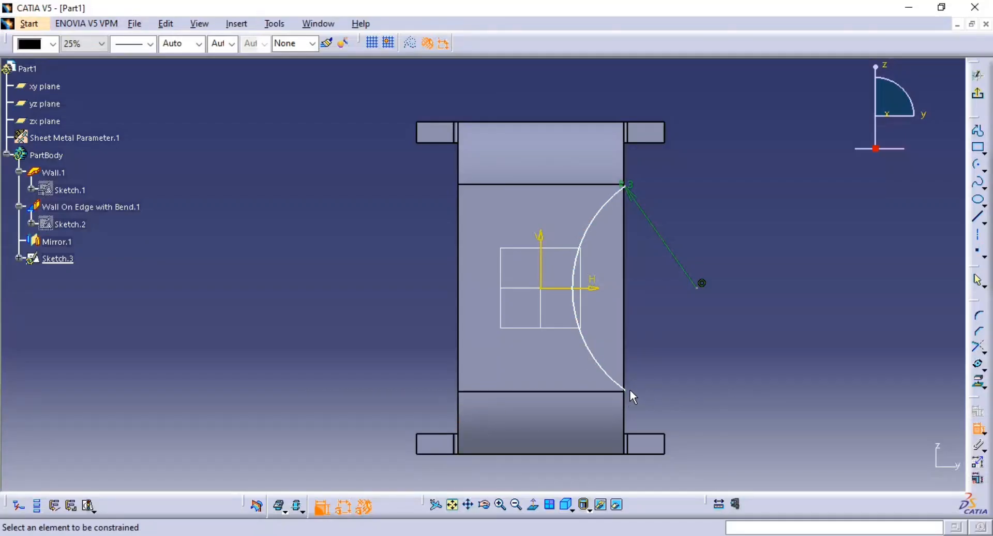
middle_click_drag(631, 390, 625, 250, "ctrl")
middle_click_drag(778, 424, 473, 159)
middle_click_drag(630, 378, 599, 313)
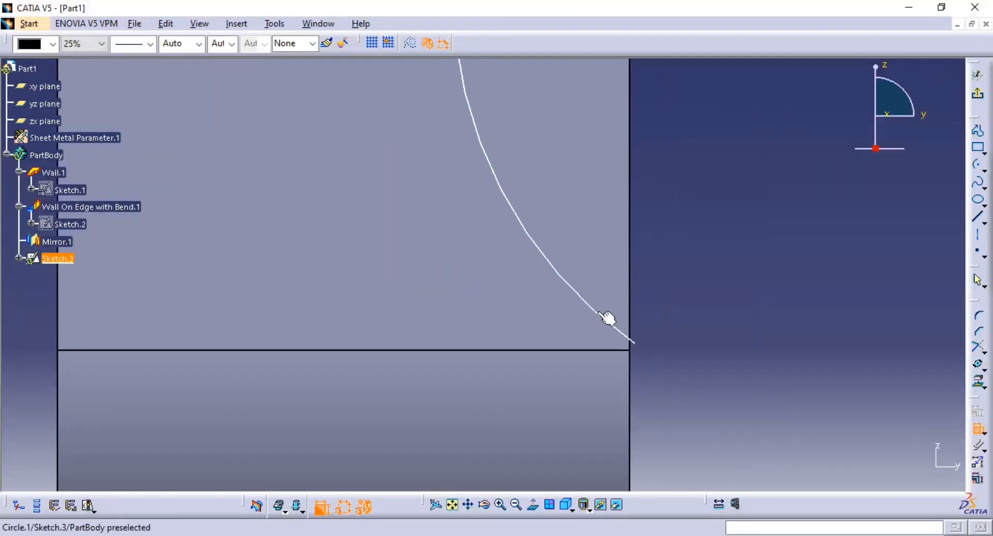
left_click(634, 344)
left_click(631, 352)
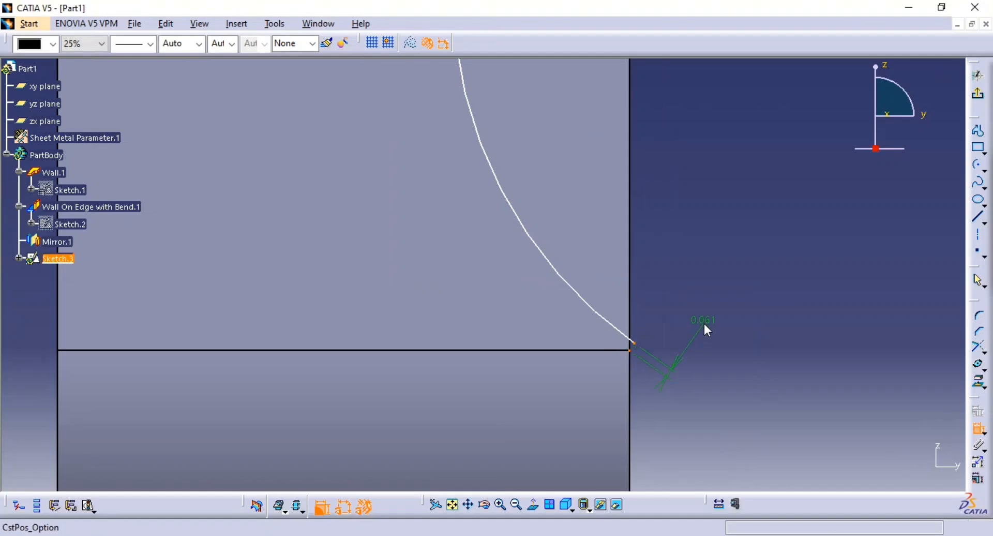
right_click(704, 322)
left_click(761, 407)
middle_click_drag(703, 251, 712, 349, "ctrl")
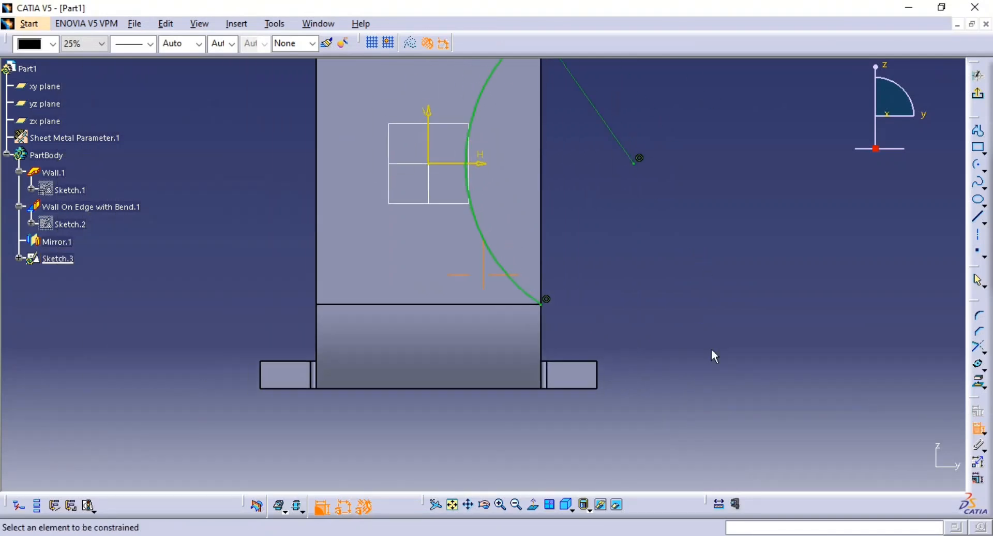
Make the arc's upper endpoint coincident with the corner where the side edge meets the upper bend line
middle_click_drag(615, 140, 619, 323)
left_click(542, 210)
middle_click_drag(605, 280, 610, 65, "ctrl")
mouse_move(597, 182)
middle_mouse_down()
mouse_move(414, 415)
mouse_move(393, 459)
middle_mouse_up()
left_click(685, 109)
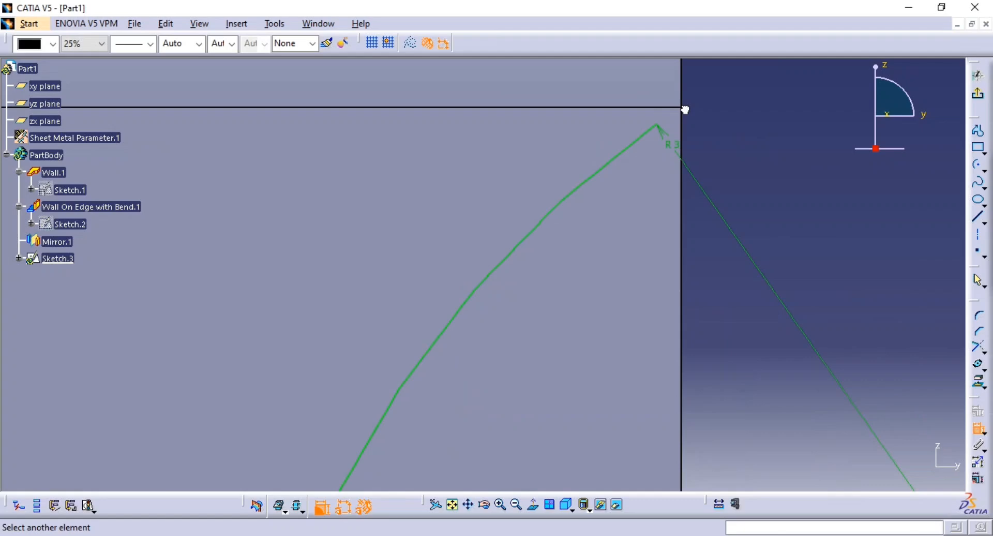
left_click(660, 132)
right_click(712, 151)
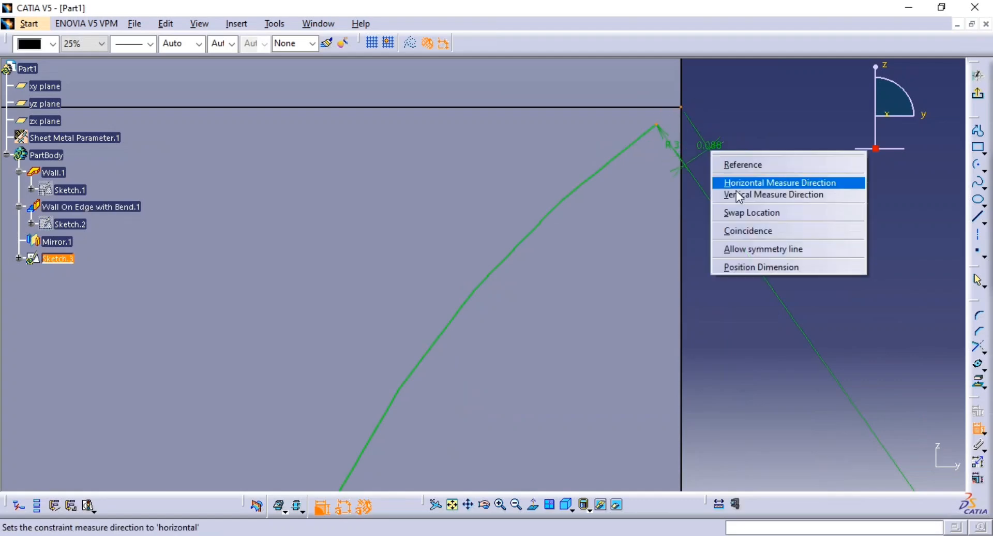
left_click(780, 233)
mouse_move(781, 237)
middle_mouse_down("ctrl")
mouse_move(761, 186)
mouse_move(698, 383)
mouse_move(709, 264)
mouse_move(843, 295)
middle_mouse_up("ctrl")
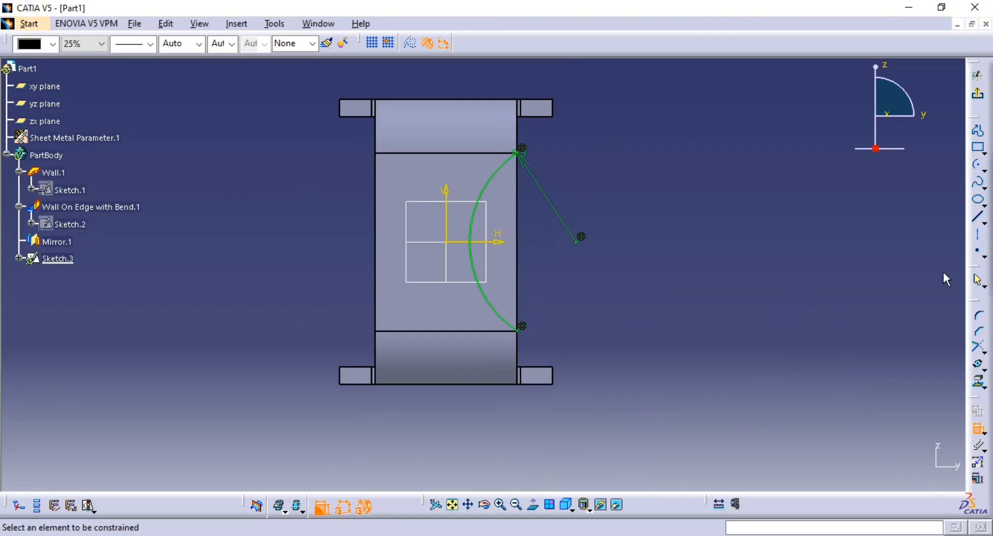
Close the arc profile with a vertical line between its two endpoints and finish the sketch
left_click(979, 218)
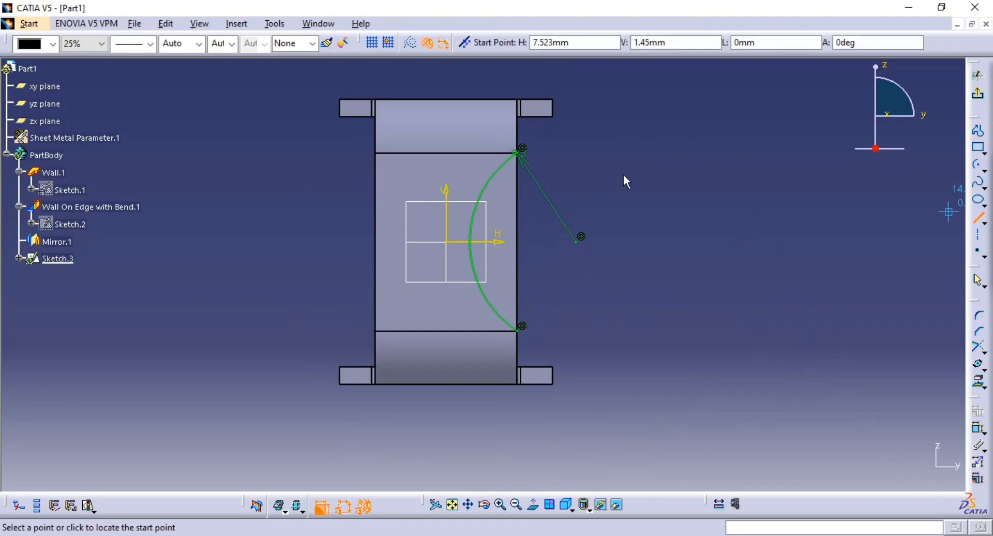
left_click(518, 152)
left_click(519, 329)
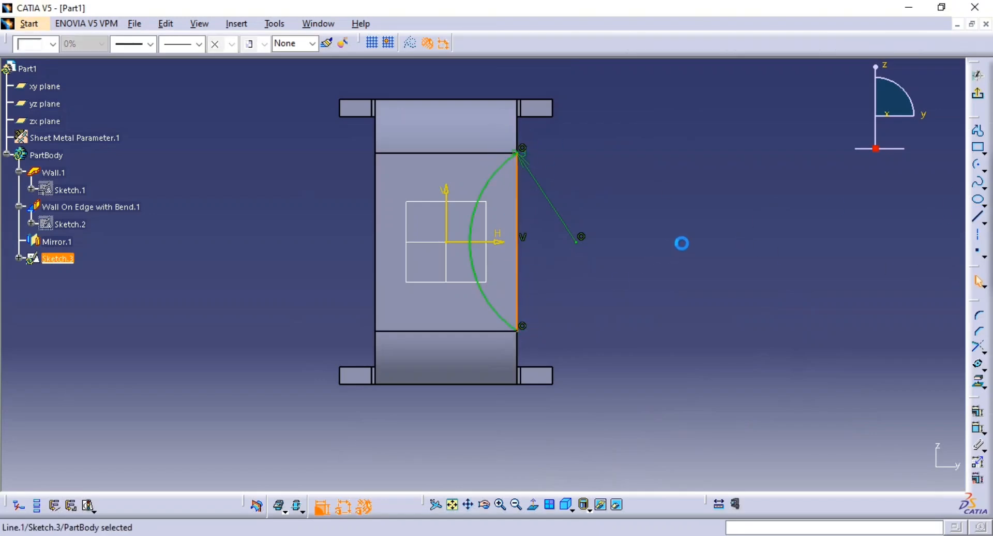
left_click(977, 94)
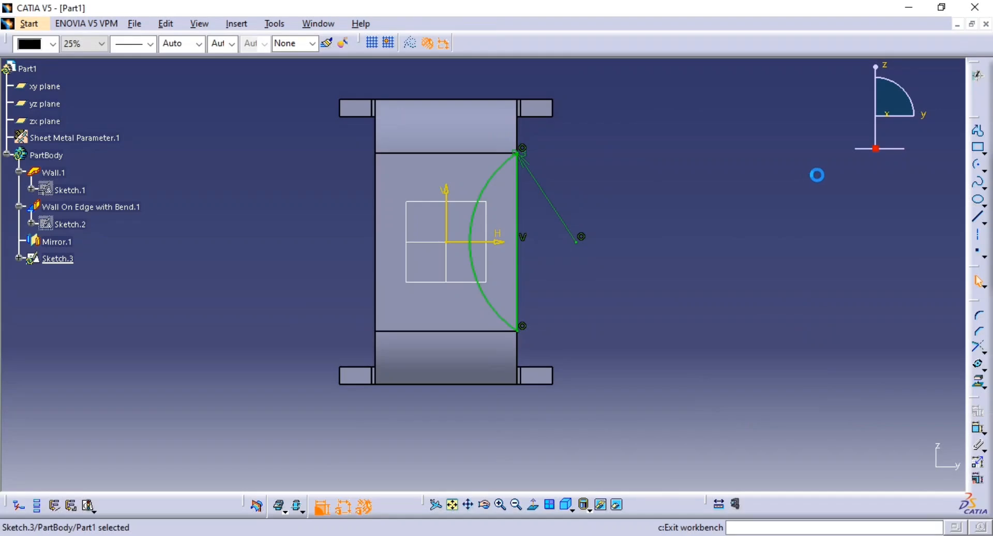
Cut the arc profile out of the central wall as a sheetmetal standard cutout with the Up to next limit
left_click(849, 43)
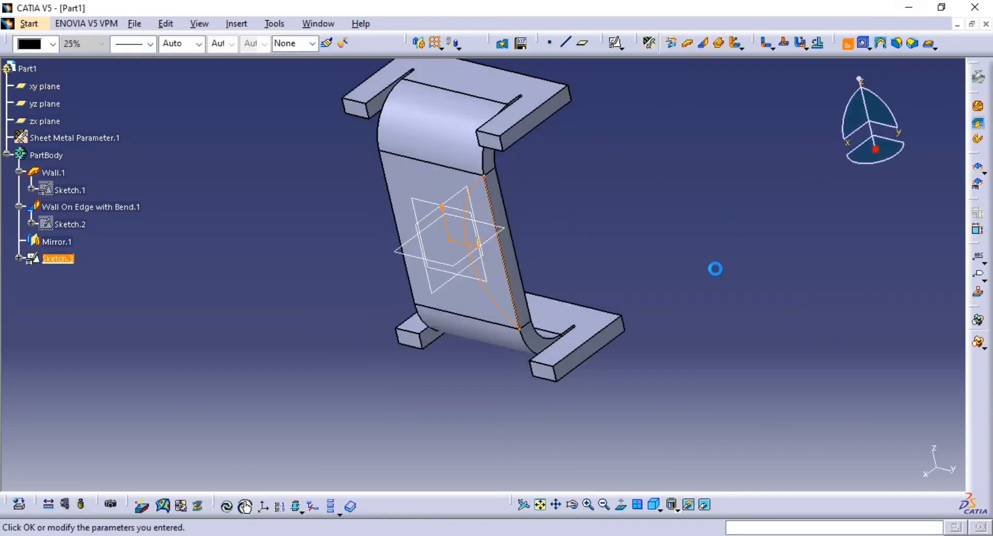
left_click(934, 470)
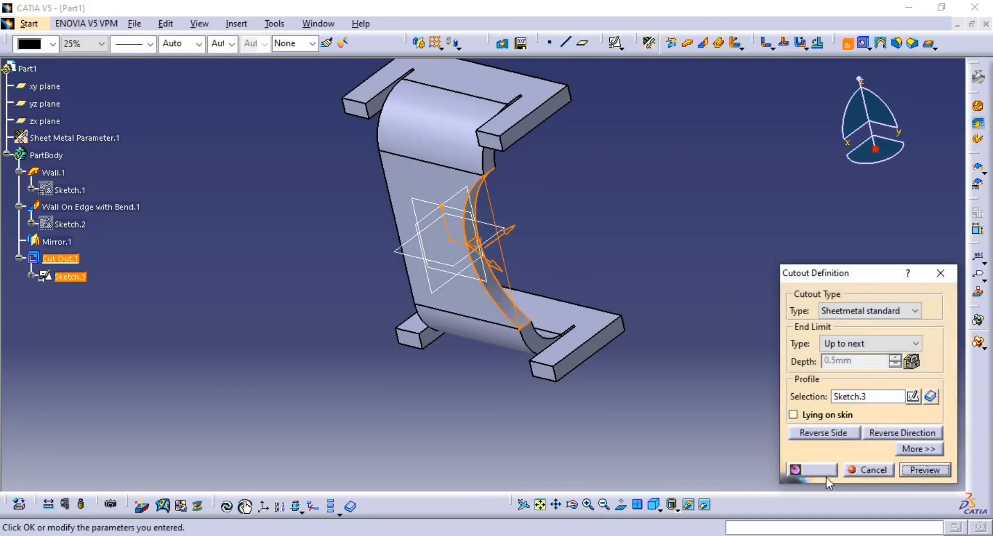
left_click(815, 470)
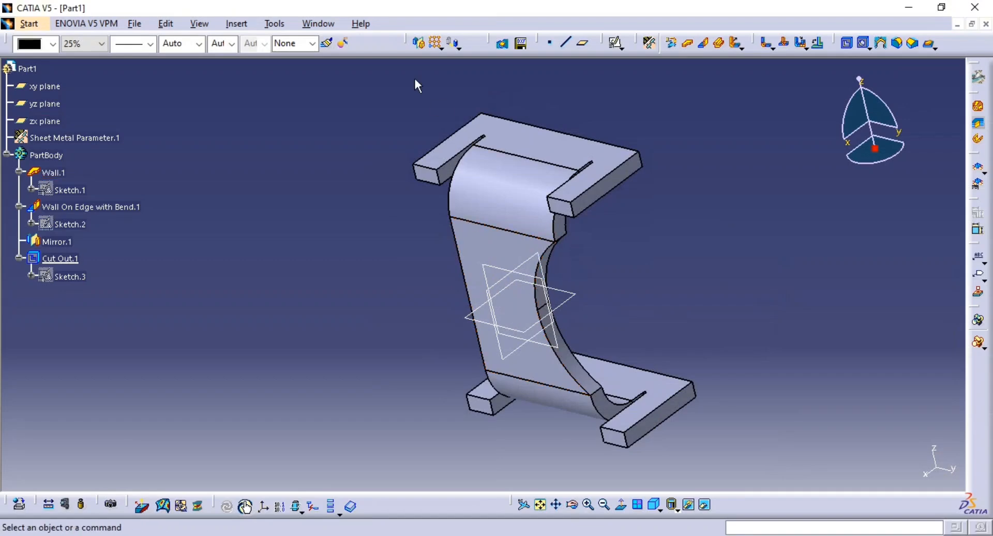
Mirror the arc cutout about the zx plane to the opposite side of the central wall
left_click(417, 39)
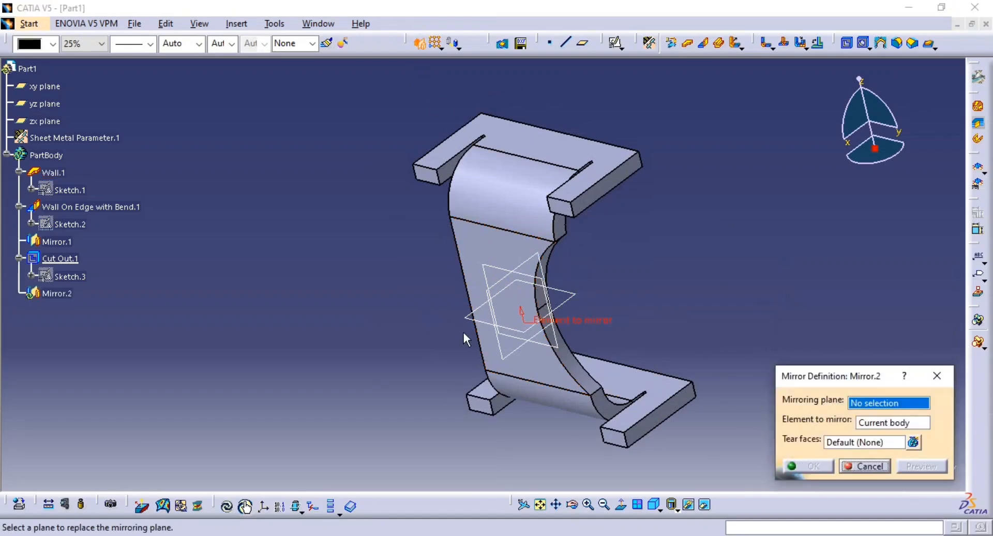
left_click(45, 121)
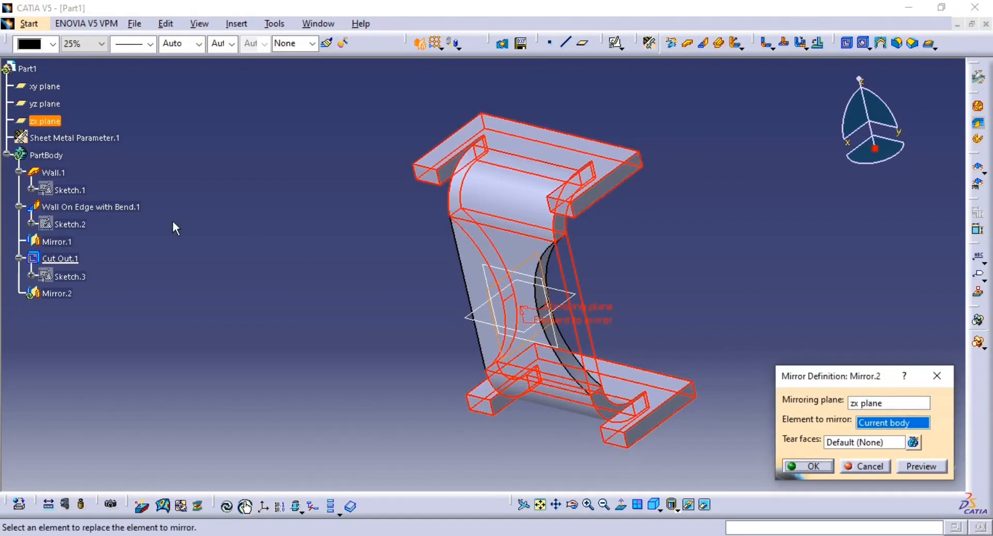
left_click(56, 258)
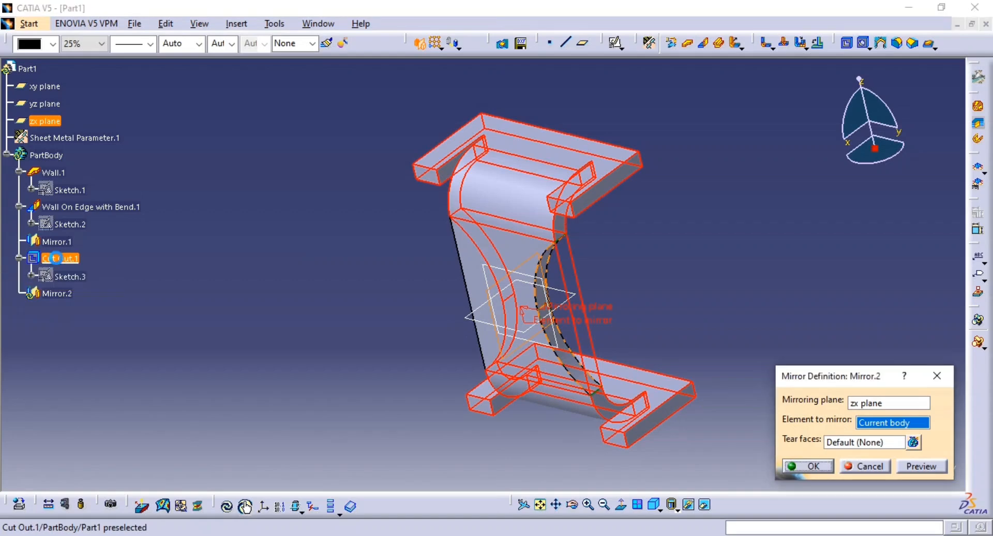
left_click(811, 465)
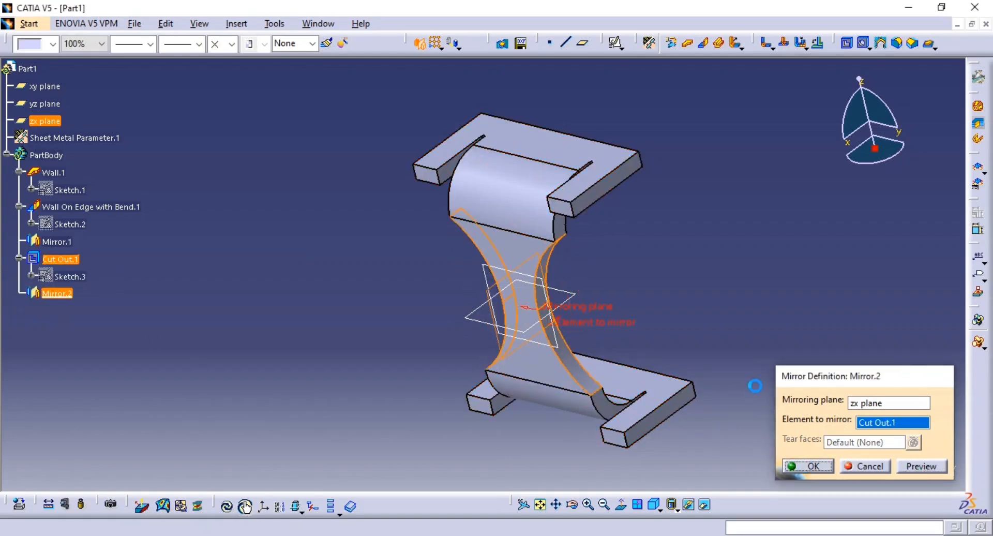
Compare the bracket with the reference drawing and review the bend extremity settings of the upper wall on edge
mouse_move(625, 277)
middle_mouse_down()
mouse_move(581, 262)
mouse_move(692, 220)
mouse_move(544, 248)
mouse_move(585, 292)
mouse_move(612, 268)
mouse_move(665, 263)
mouse_move(709, 224)
mouse_move(641, 275)
middle_mouse_up()
key("alt+Tab")
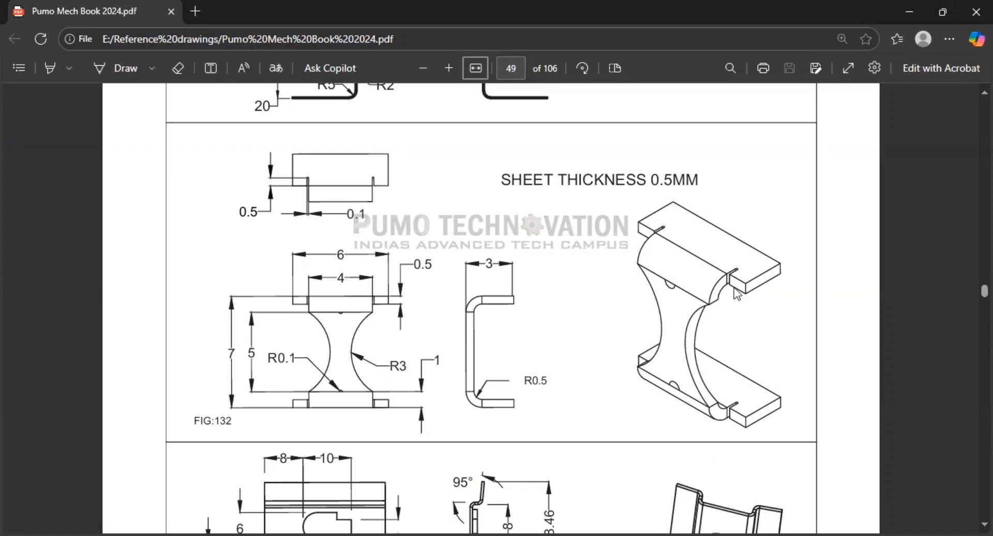
key("alt+Tab")
middle_click_drag(695, 270, 680, 289)
middle_click_drag(600, 290, 407, 270)
double_click(590, 151)
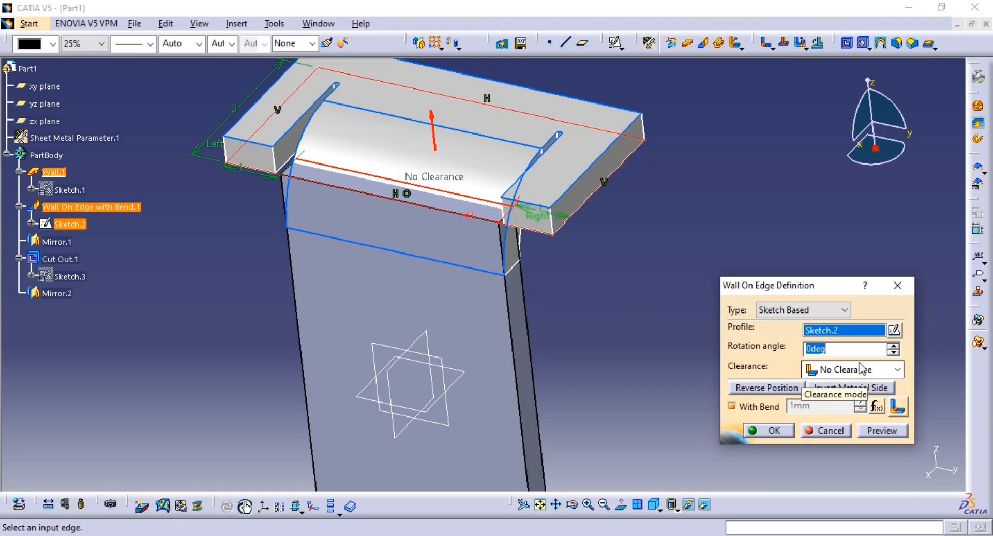
left_click(899, 411)
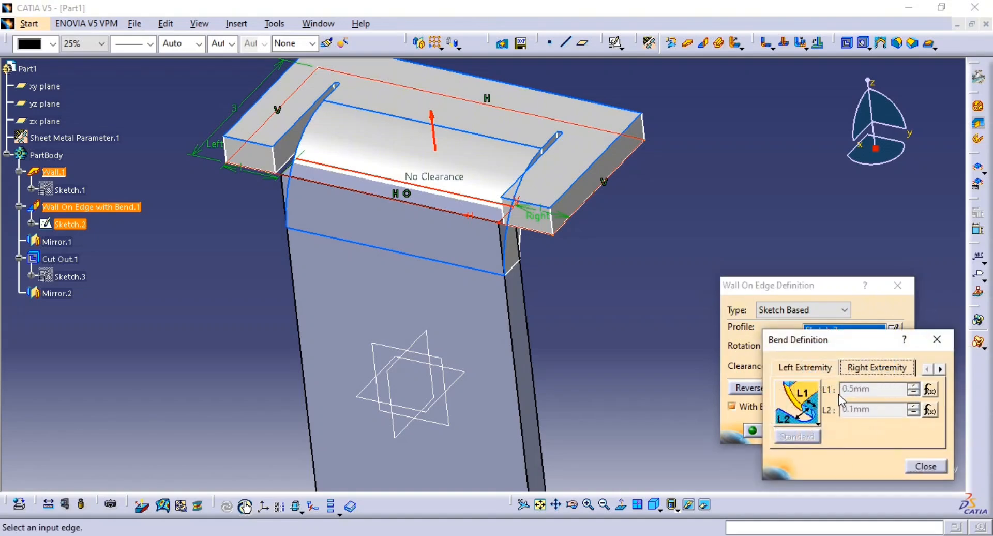
left_click(926, 466)
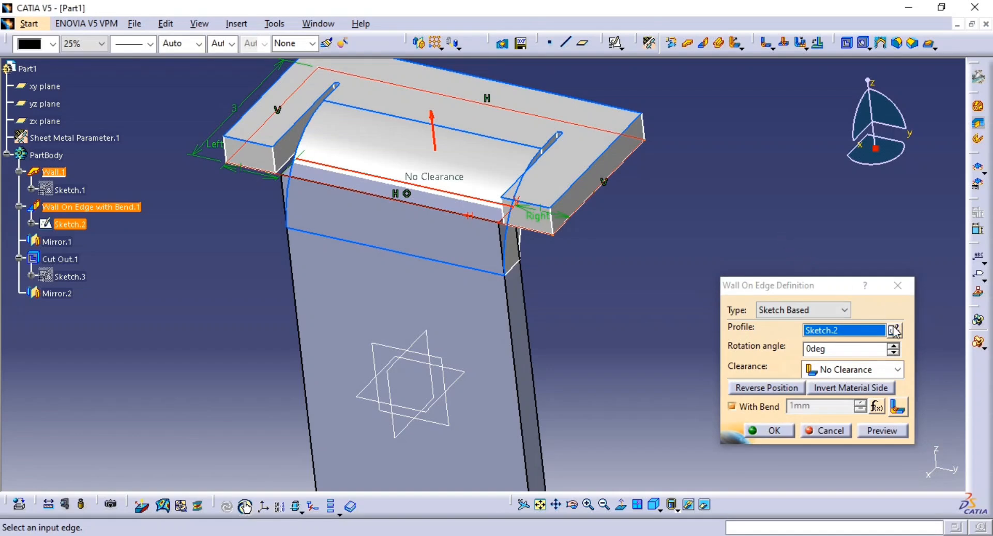
left_click(749, 492)
middle_click_drag(749, 268, 671, 357)
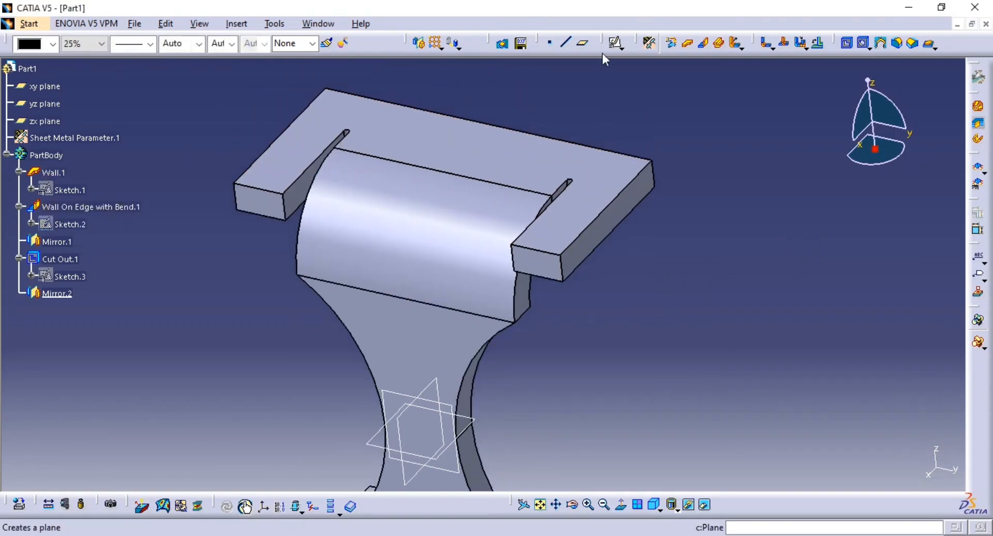
Try to set the round relief length L1 to 1 mm in the sheet metal parameters' bend extremities
left_click(650, 43)
left_click(911, 339)
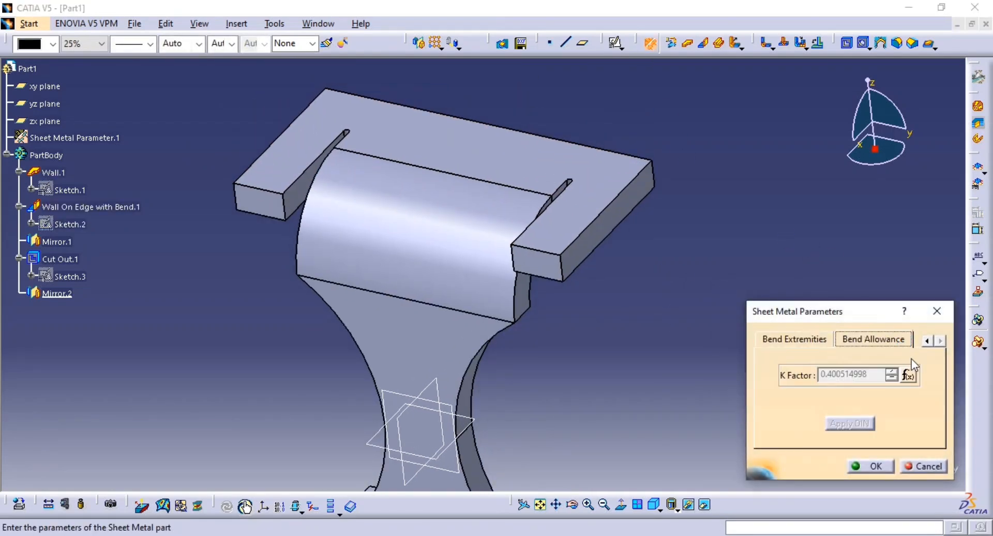
left_click(800, 340)
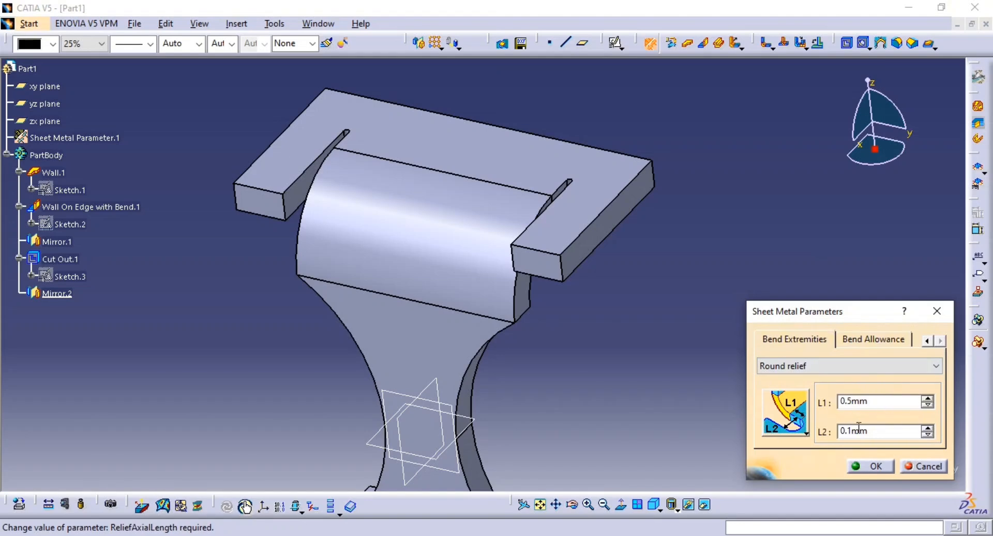
double_click(875, 401)
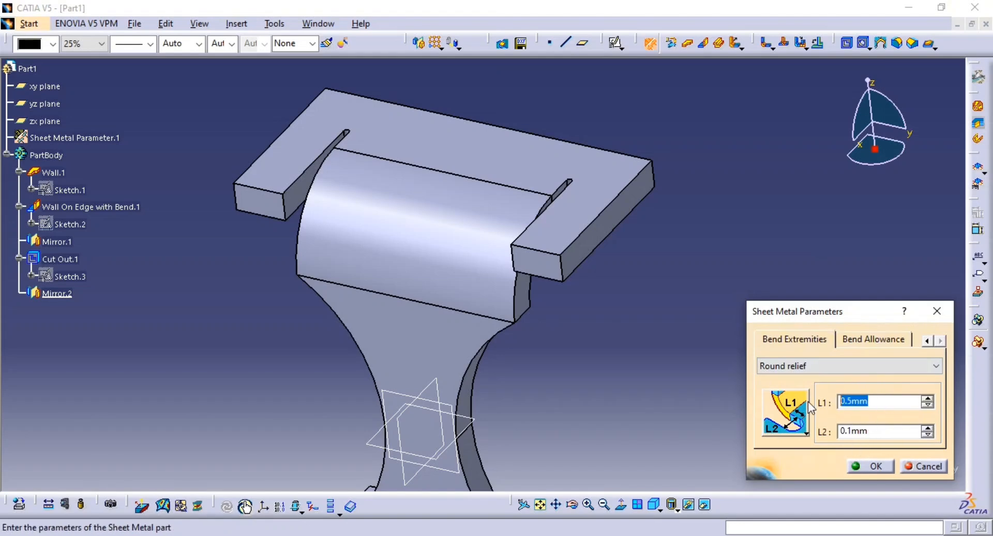
type("1")
key("Return")
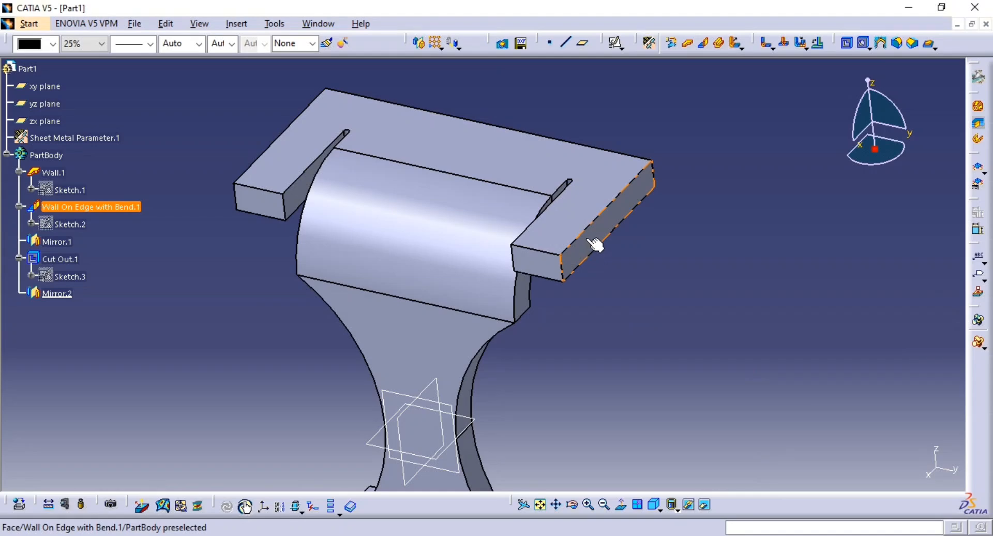
middle_click_drag(806, 237, 734, 224)
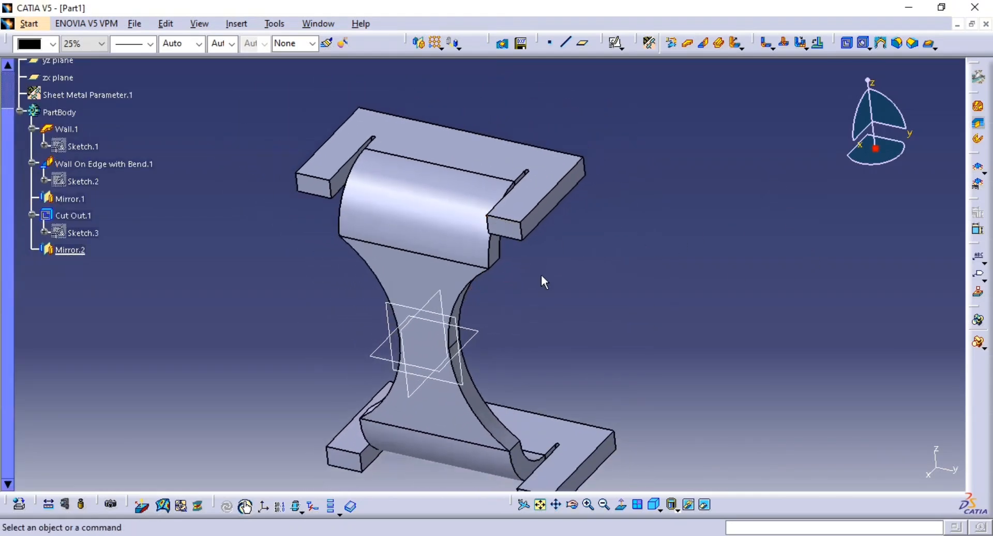
middle_click_drag(541, 282, 538, 215)
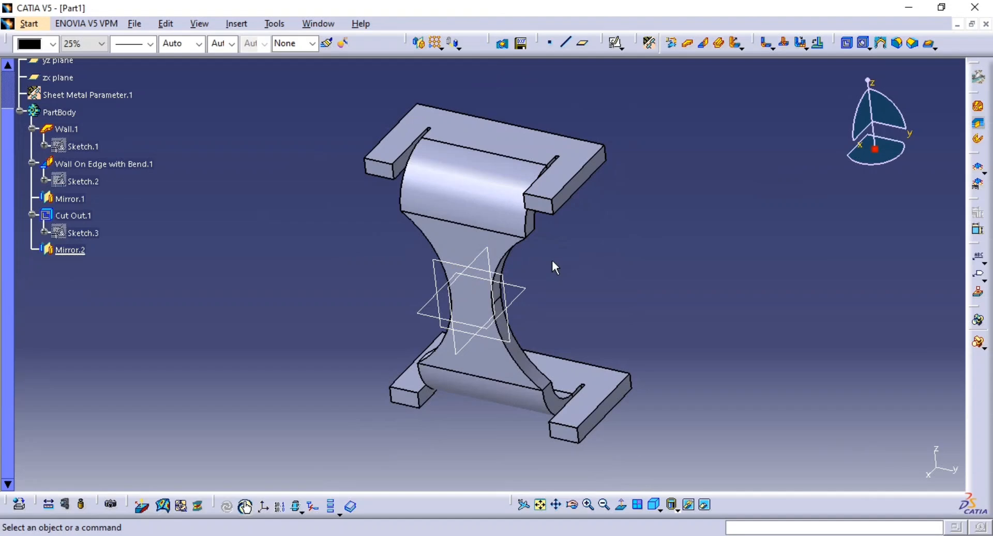